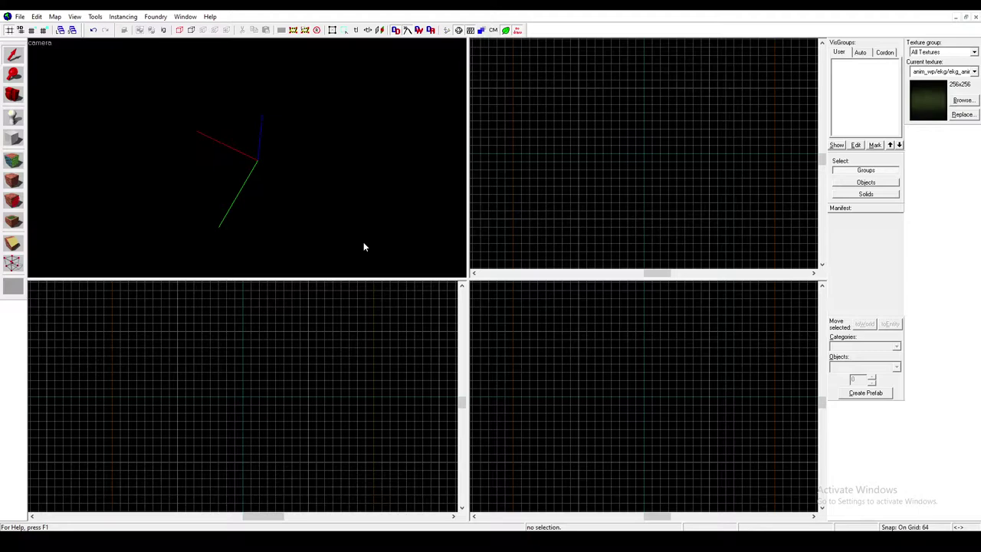
key("z")
key("z")
key("a")
key("w")
key("z")
key("Left")
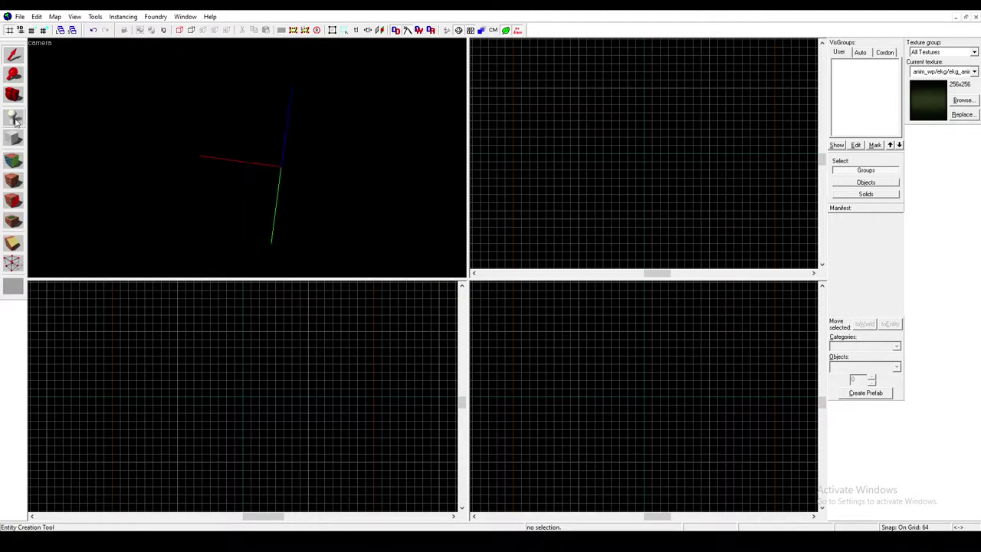
Step: Place a func_instance entity at the map origin in the top view
left_click(14, 121)
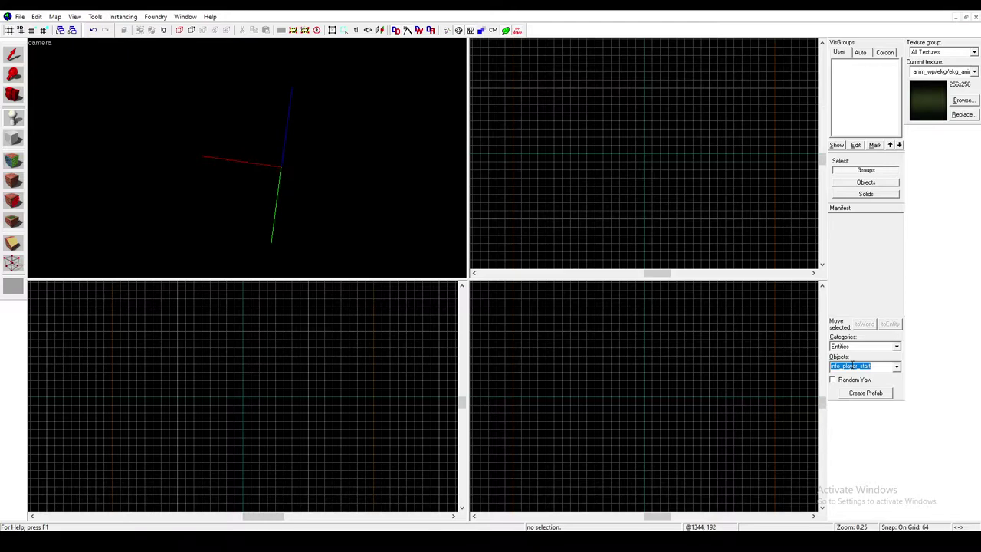
type("func_inst")
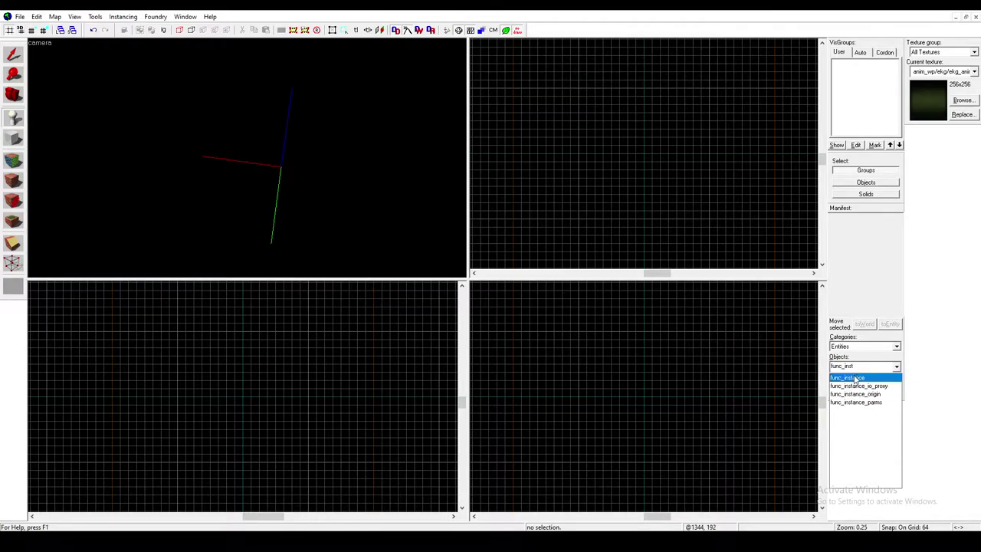
left_click(851, 377)
scroll(653, 144, "up", 6)
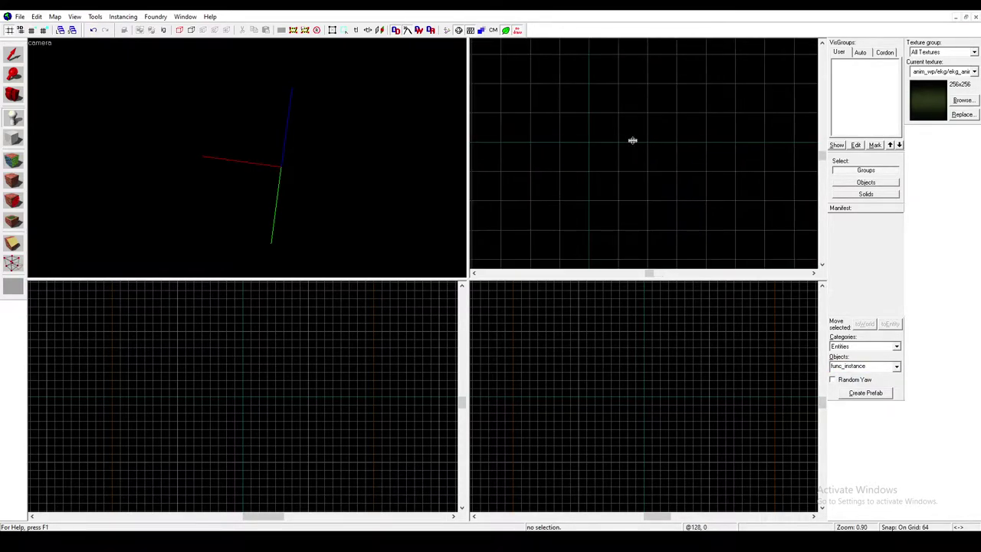
left_click(588, 142)
key("Return")
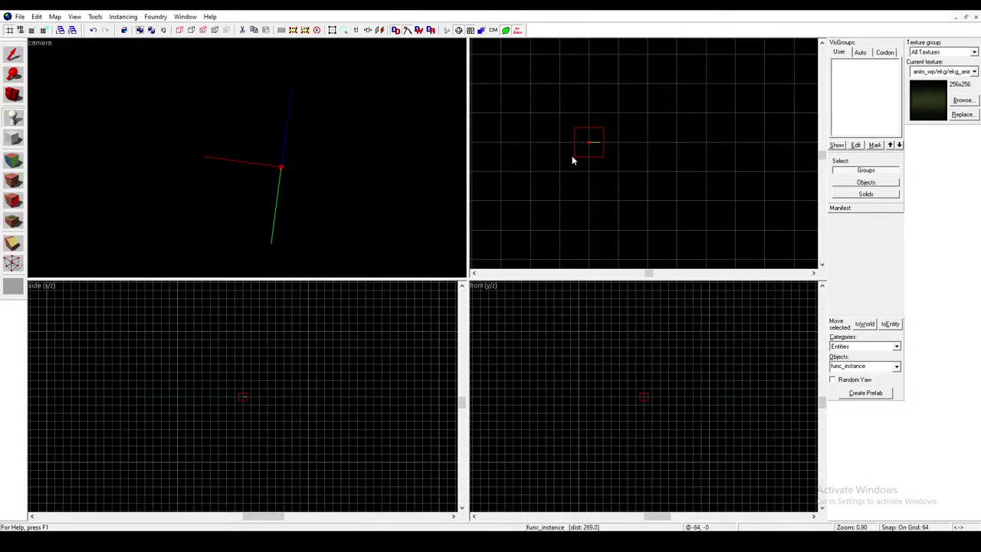
Step: Set the func_instance's VMF Filename to arrival_elevator_a4_base.vmf from the instances/turbine_elevator folder and apply it
key("w")
key("d")
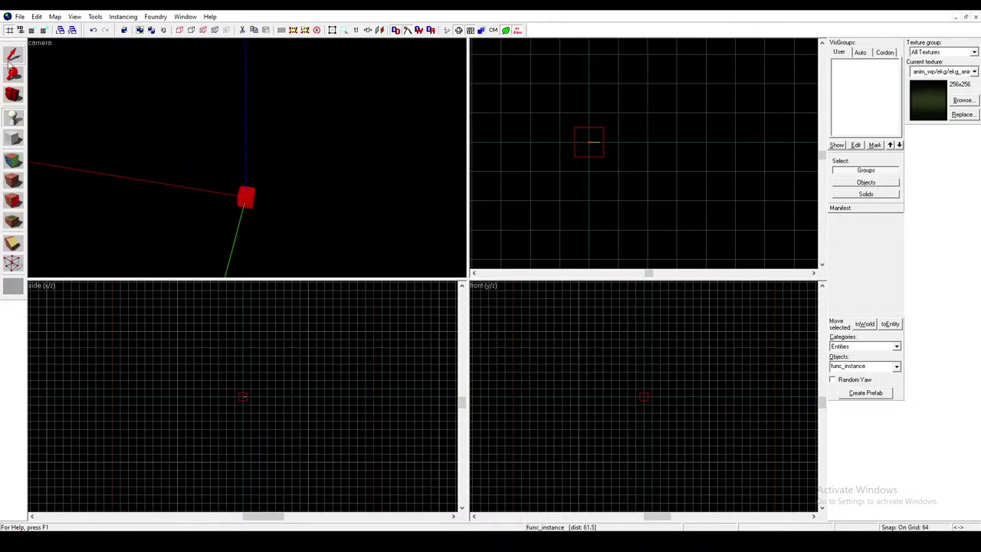
left_click(10, 59)
double_click(247, 214)
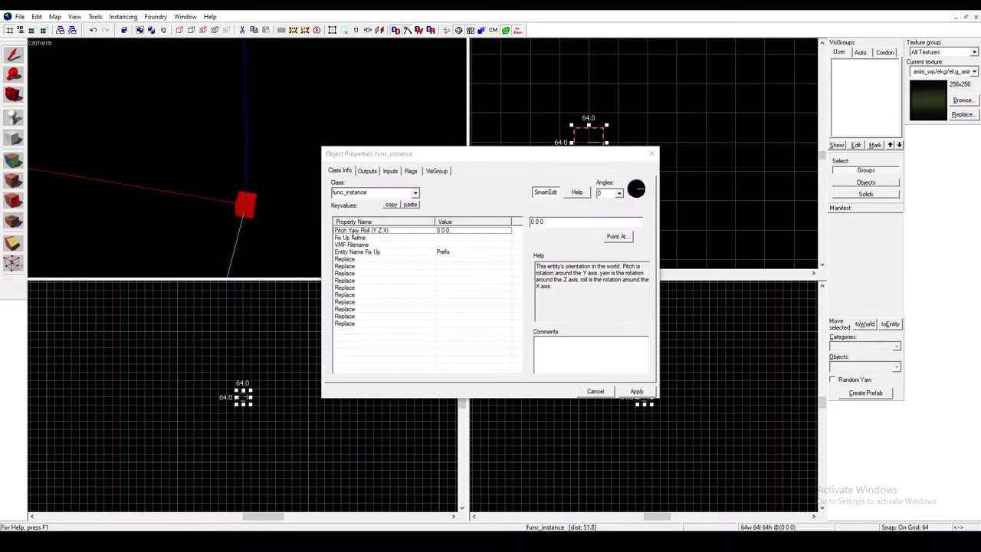
left_click(368, 245)
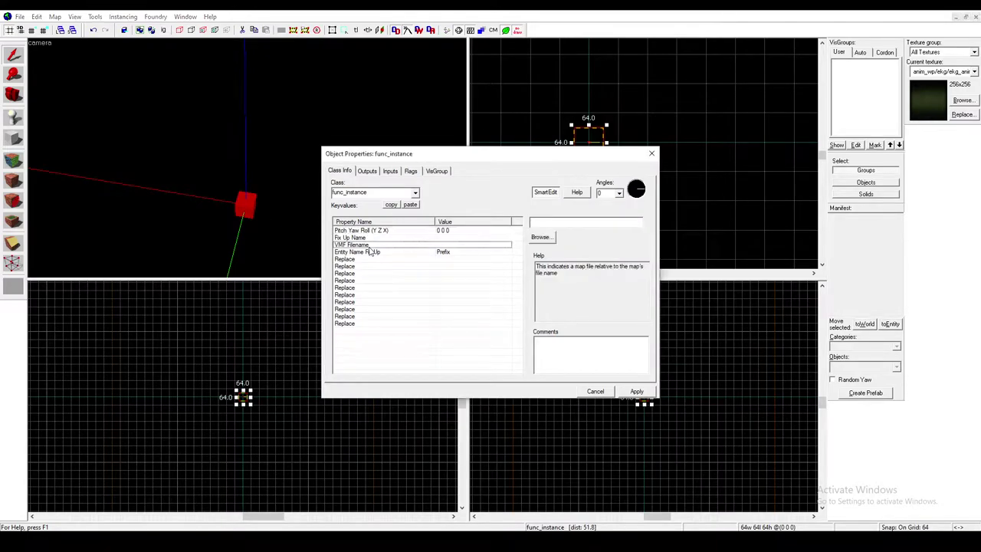
left_click(542, 238)
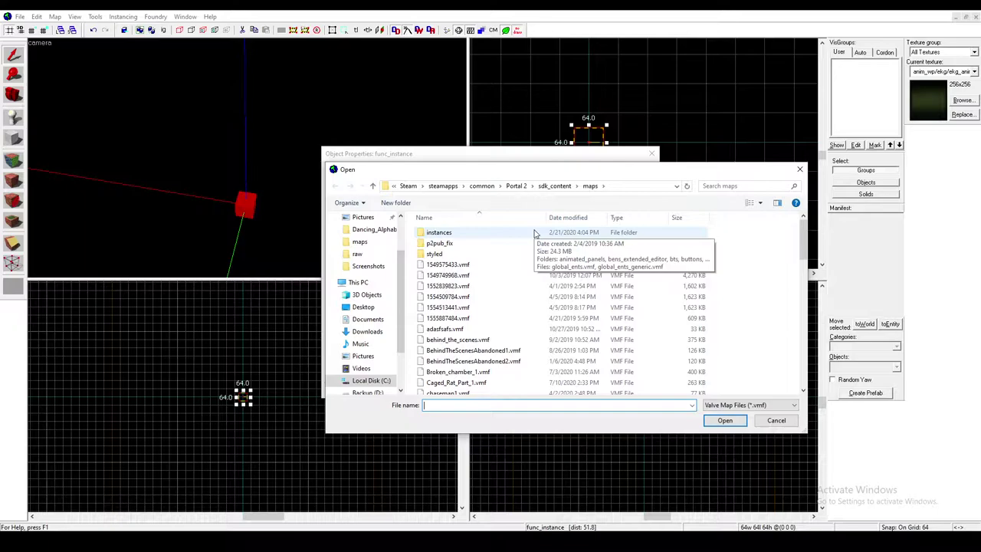
double_click(524, 235)
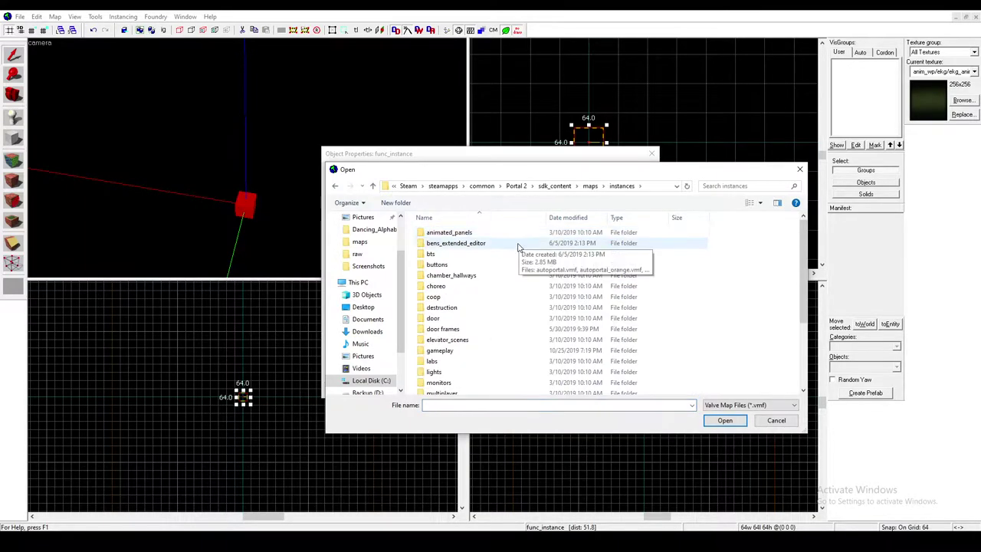
scroll(524, 269, "down", 3)
scroll(525, 291, "down", 1)
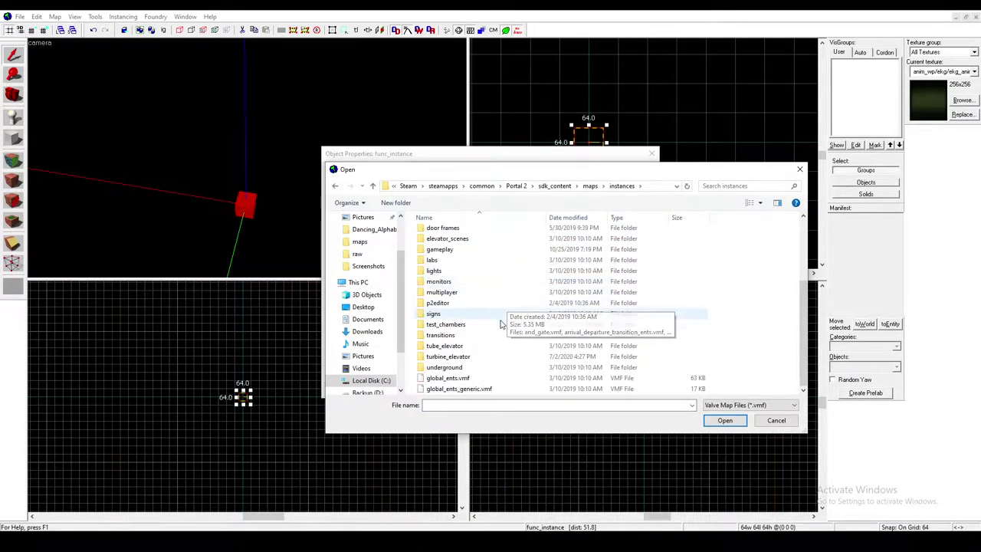
double_click(480, 358)
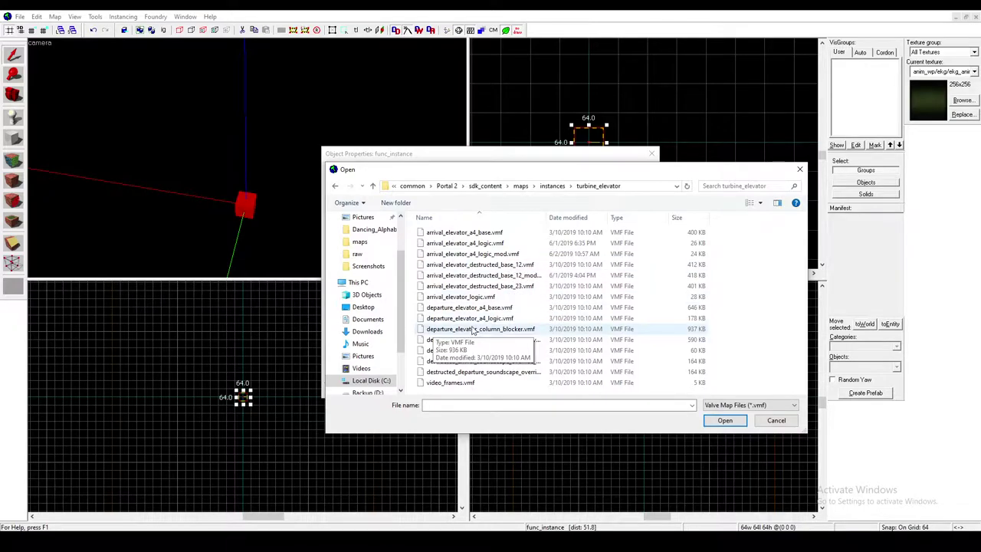
double_click(464, 232)
left_click(643, 394)
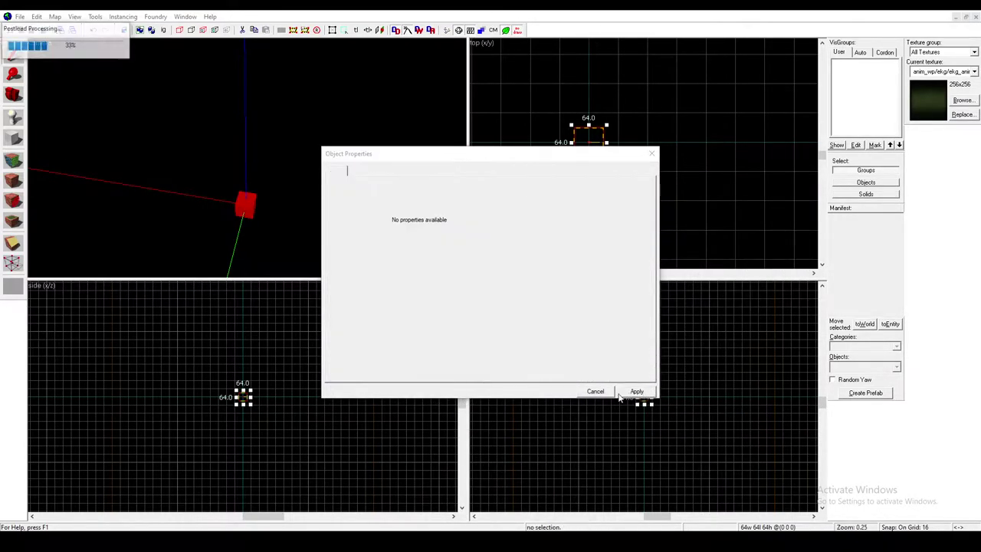
left_click(595, 391)
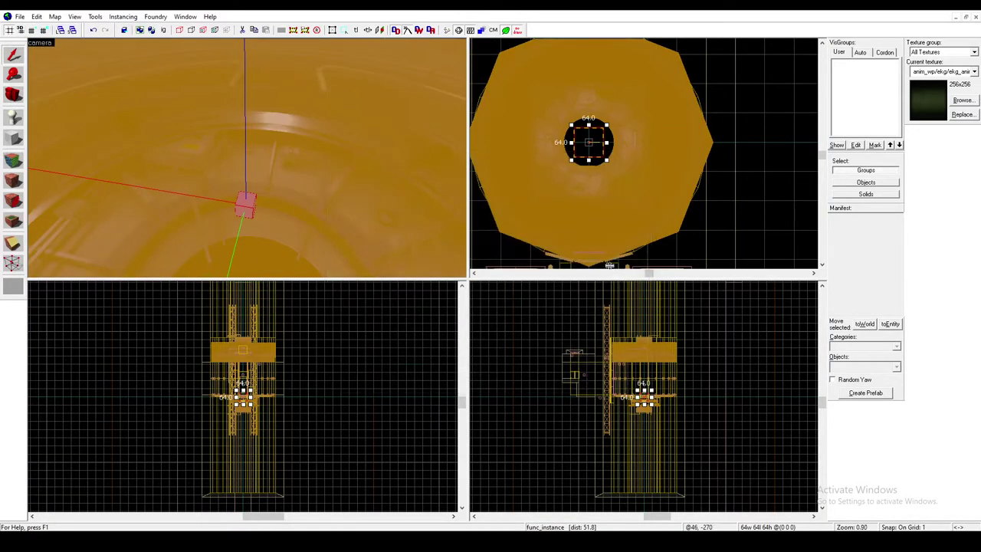
Step: Move the arrival elevator base instance away from the map origin in the top view, centring it at about (832, 256, 0)
scroll(609, 265, "down", 5)
scroll(265, 131, "down", 3)
scroll(266, 134, "down", 10)
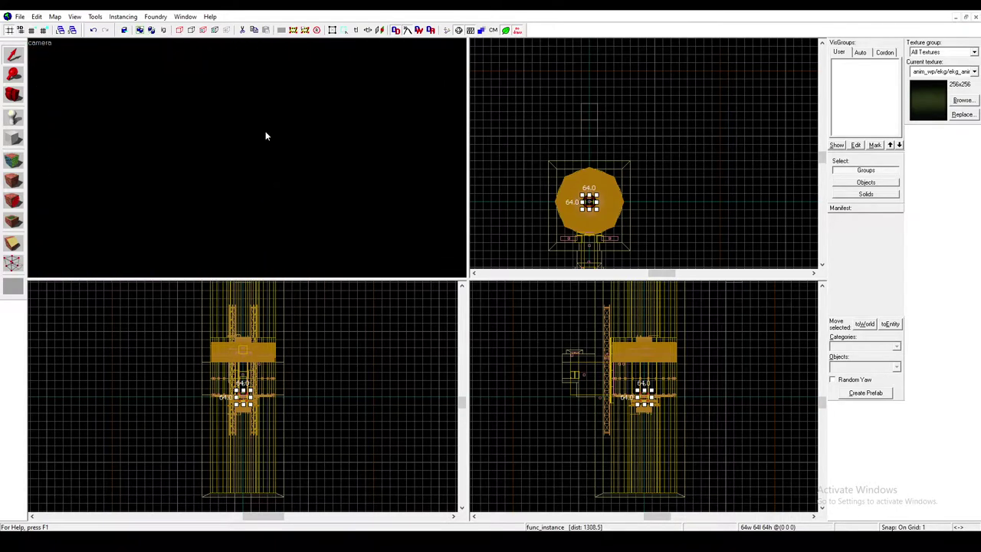
scroll(266, 135, "up", 10)
scroll(266, 136, "up", 4)
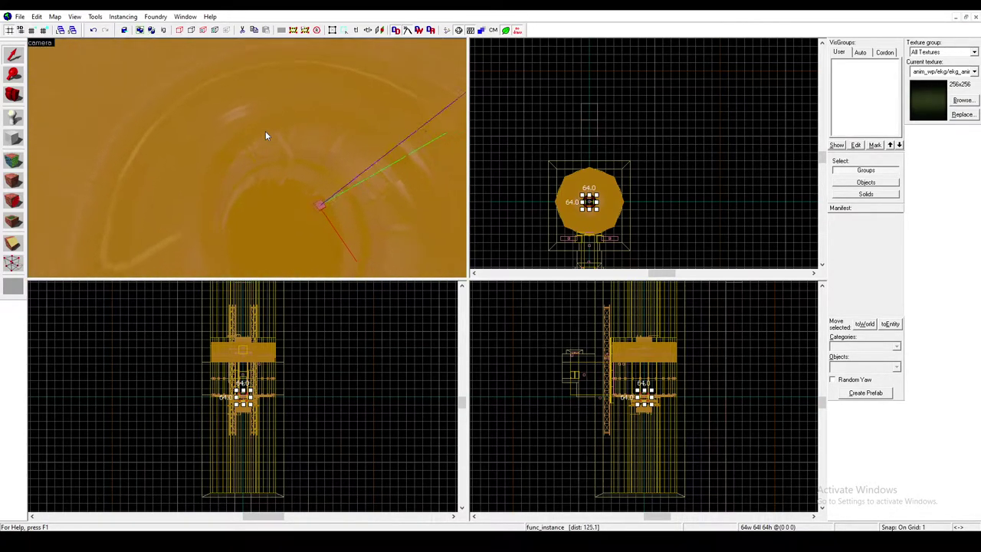
scroll(266, 135, "down", 1)
scroll(594, 174, "down", 1)
scroll(593, 188, "up", 2)
left_click_drag(593, 199, 717, 168)
Step: Duplicate the arrival elevator base instance in place in the top view
scroll(302, 166, "down", 8)
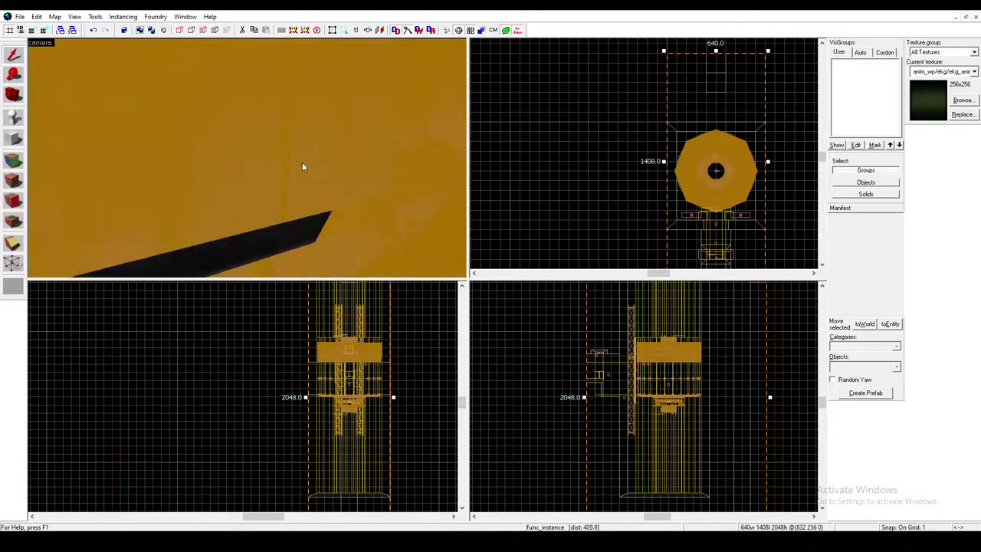
scroll(302, 167, "up", 8)
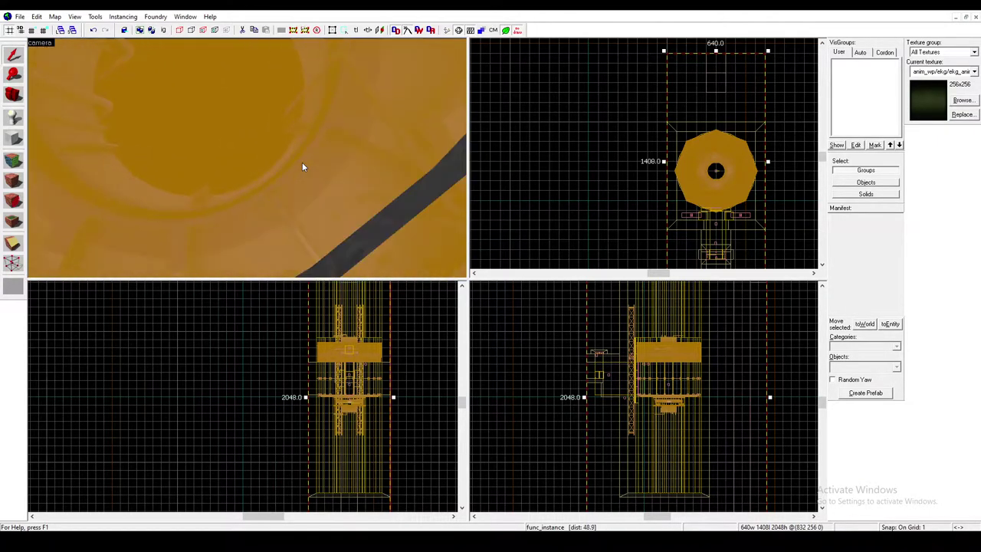
scroll(302, 167, "up", 8)
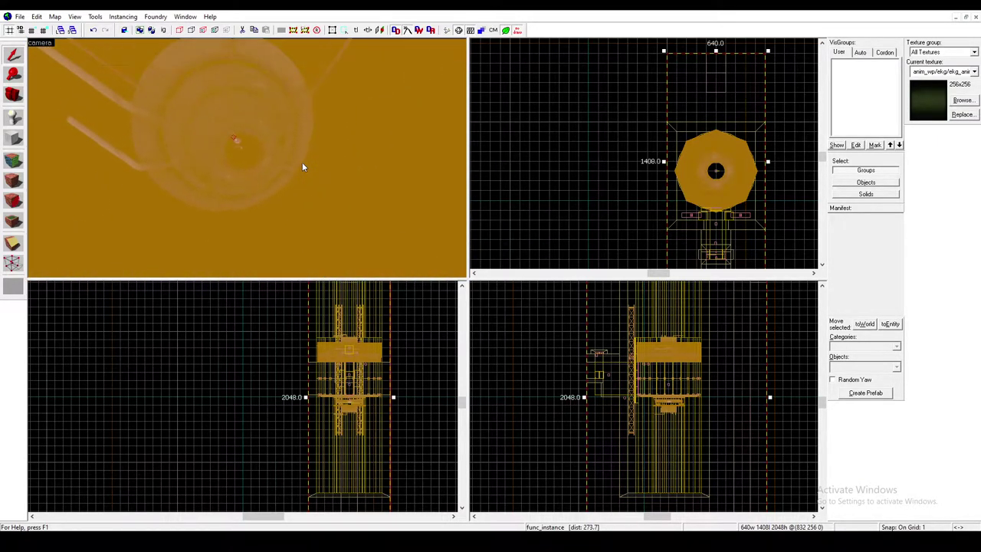
scroll(302, 167, "up", 8)
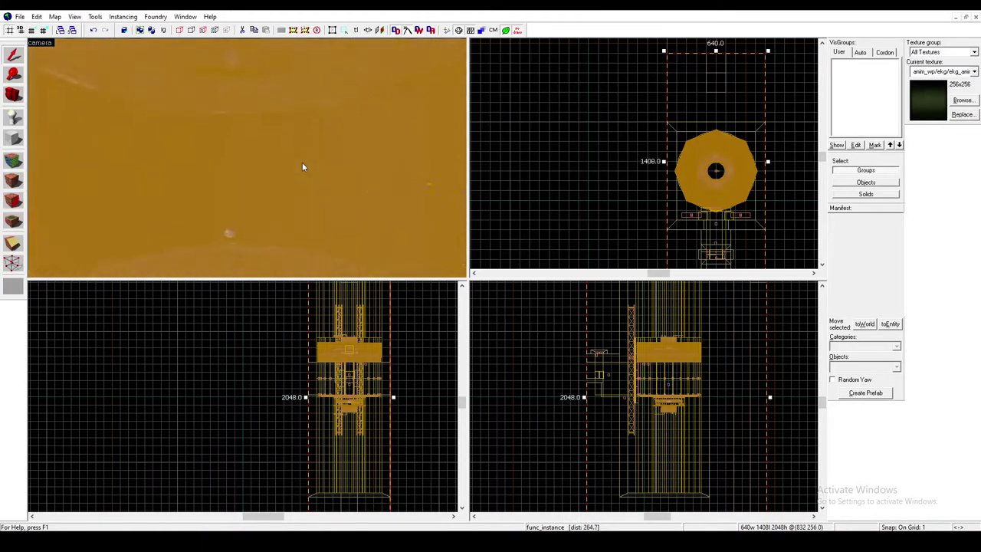
scroll(304, 162, "up", 3)
scroll(664, 155, "down", 4)
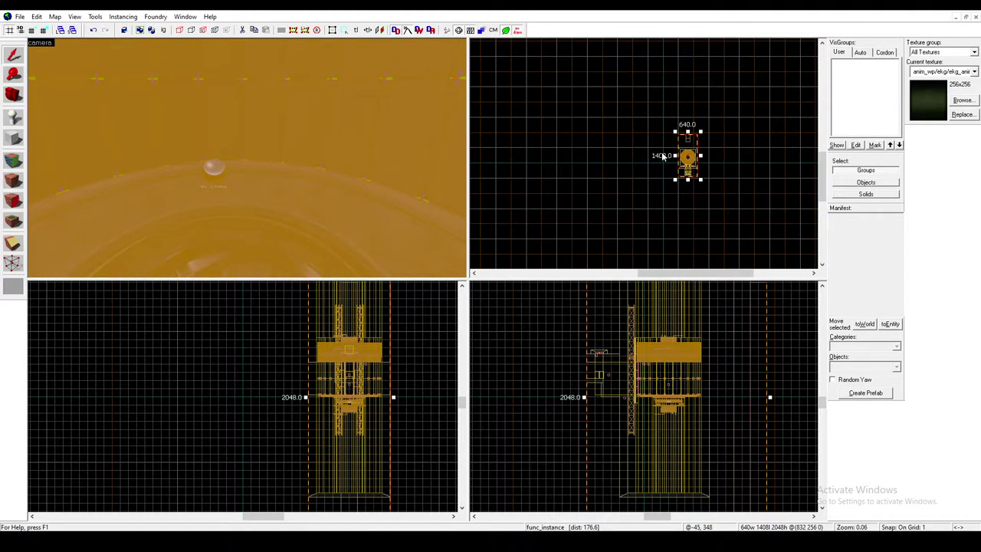
scroll(740, 159, "up", 4)
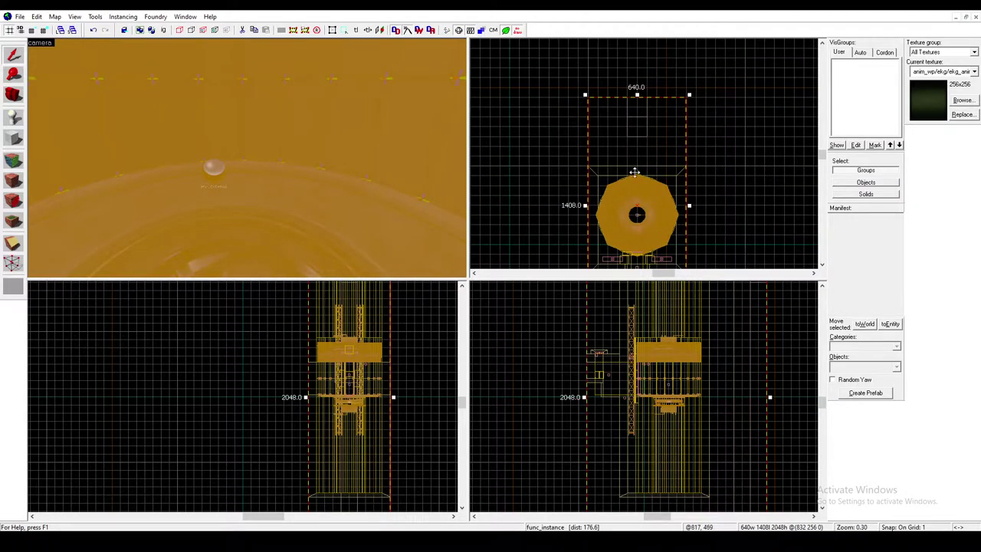
mouse_move(635, 173)
left_mouse_down()
mouse_move(681, 166)
mouse_move(638, 175)
left_mouse_up()
Step: Change the duplicated instance's VMF Filename to arrival_elevator_a4_logic.vmf and apply it
scroll(323, 183, "down", 8)
scroll(307, 174, "down", 5)
double_click(277, 138)
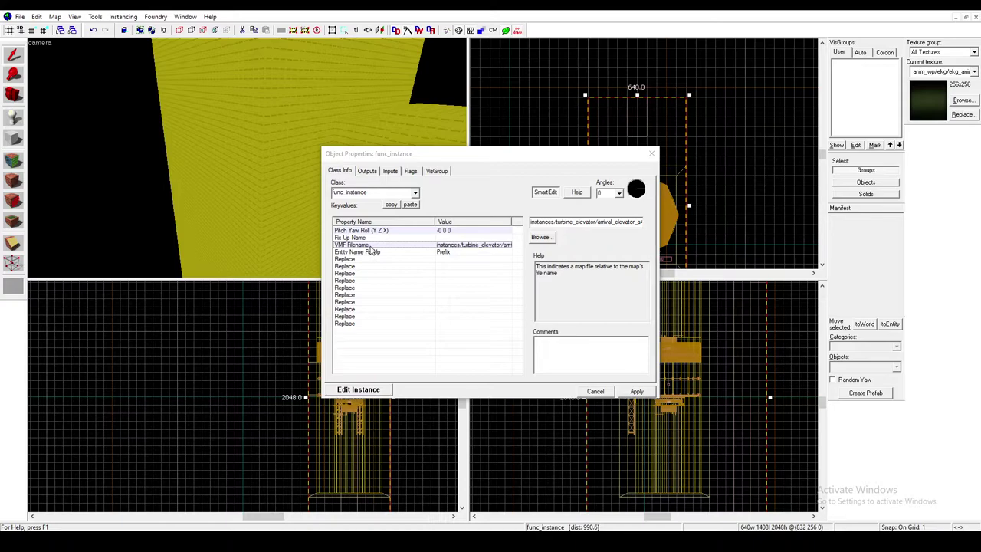
left_click(541, 236)
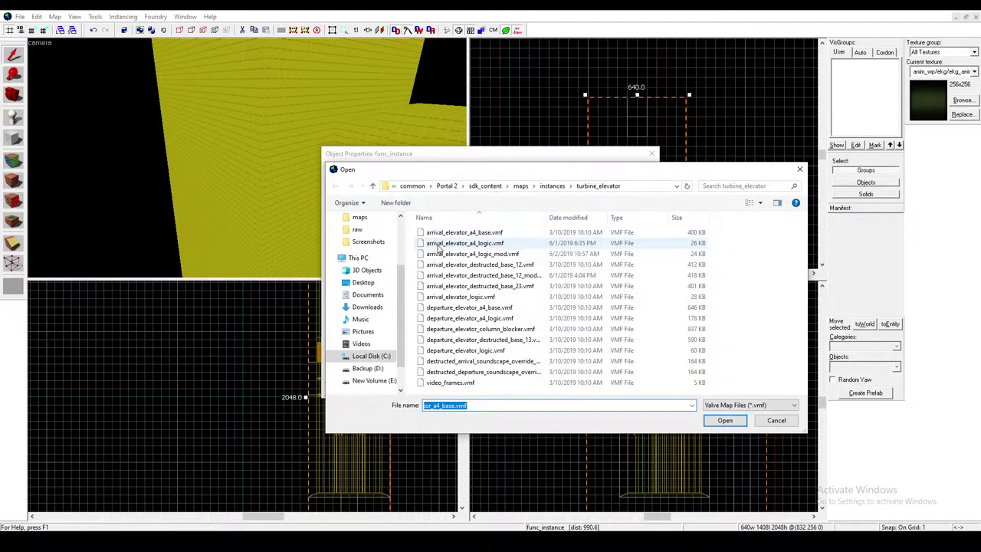
double_click(483, 244)
left_click(596, 392)
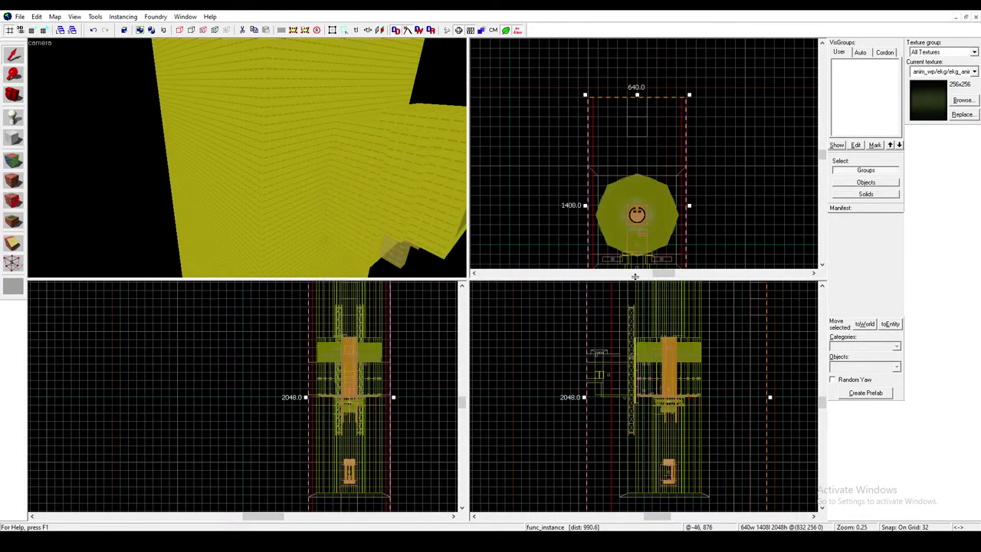
Step: Examine the overlapping elevator base and logic instances from inside the shaft and from outside in the 3D view
scroll(406, 177, "up", 6)
scroll(407, 178, "up", 8)
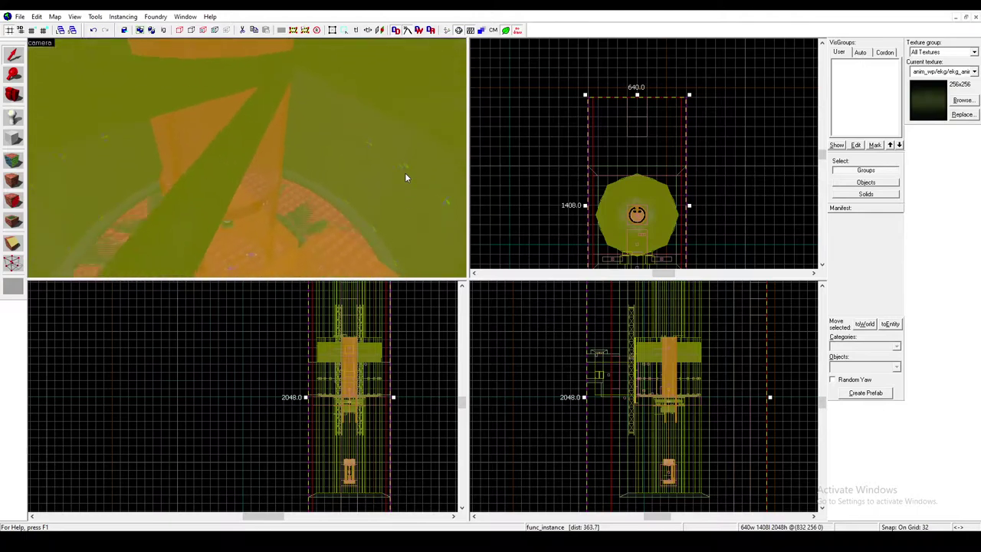
scroll(407, 177, "up", 8)
scroll(406, 178, "up", 8)
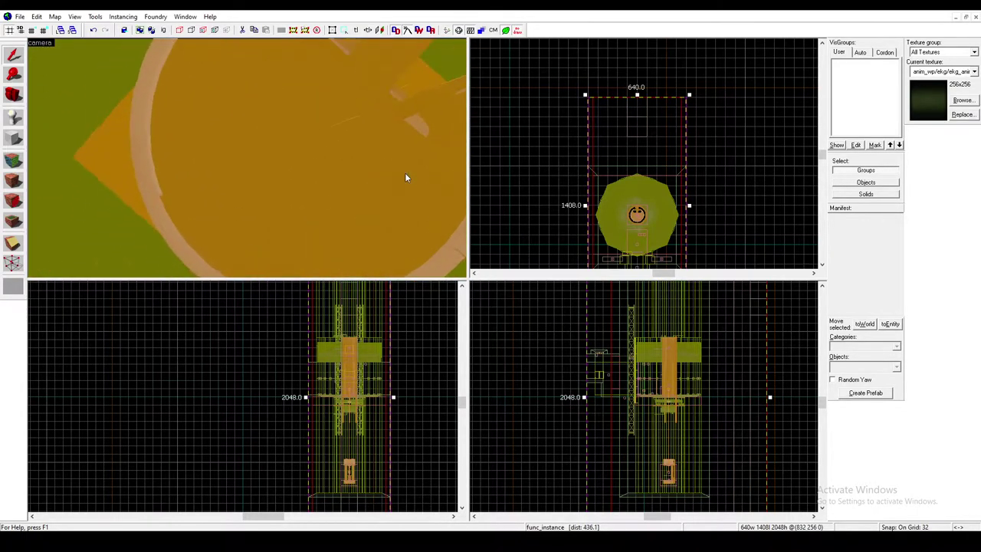
scroll(407, 178, "down", 10)
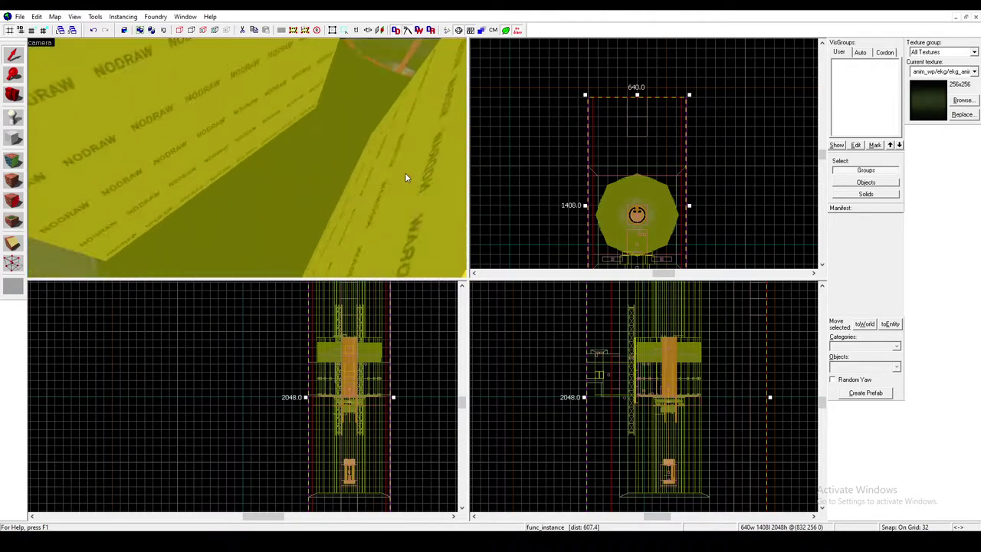
key("w")
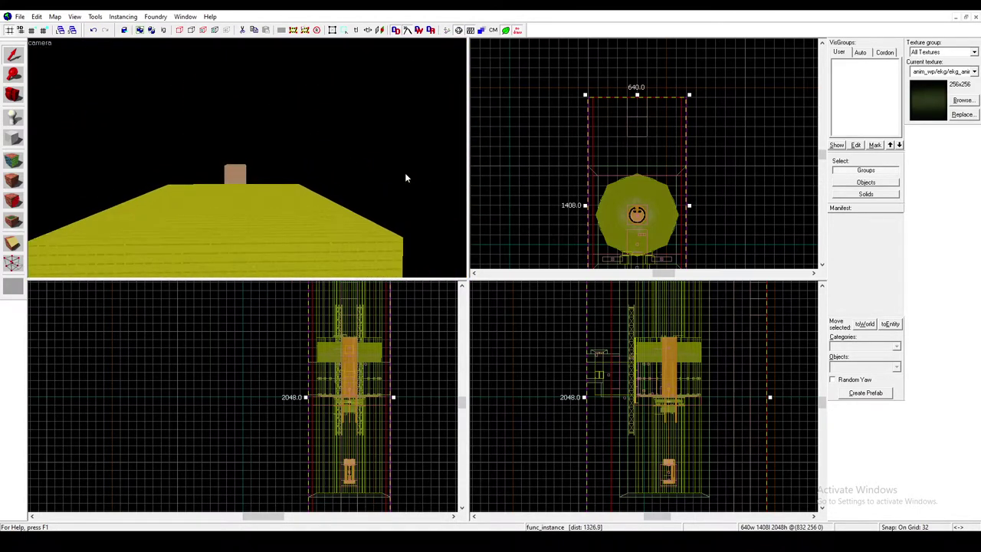
key("d")
key("d")
key("w")
key("w")
key("w")
scroll(406, 177, "down", 8)
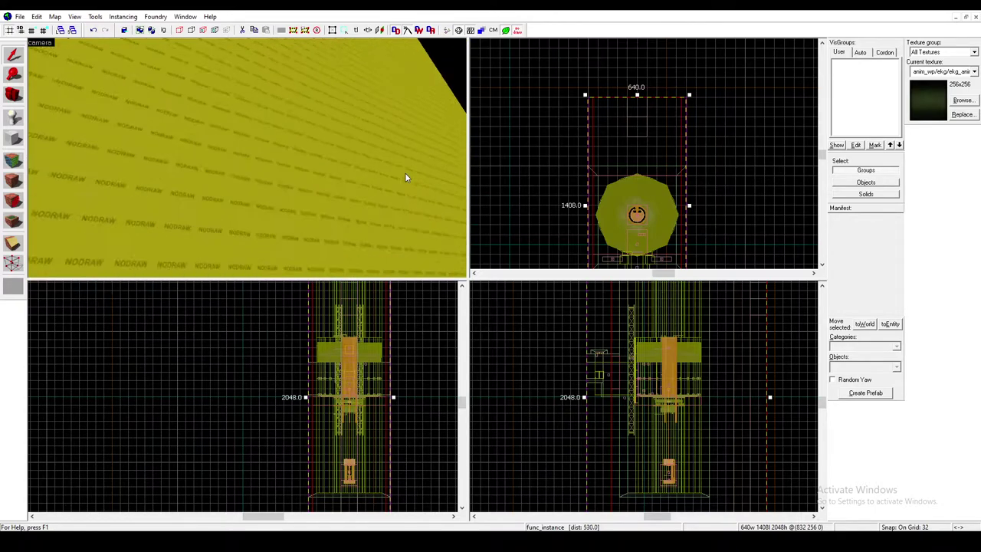
key("w")
key("s")
scroll(407, 178, "up", 1)
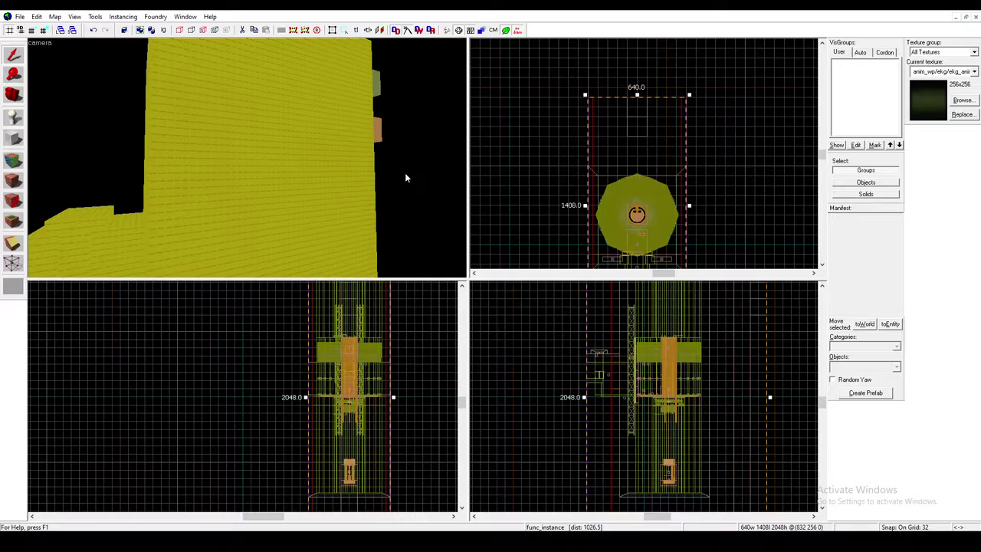
Step: Place another func_instance entity on the outer wall of the elevator shaft in the 3D view
left_click(14, 117)
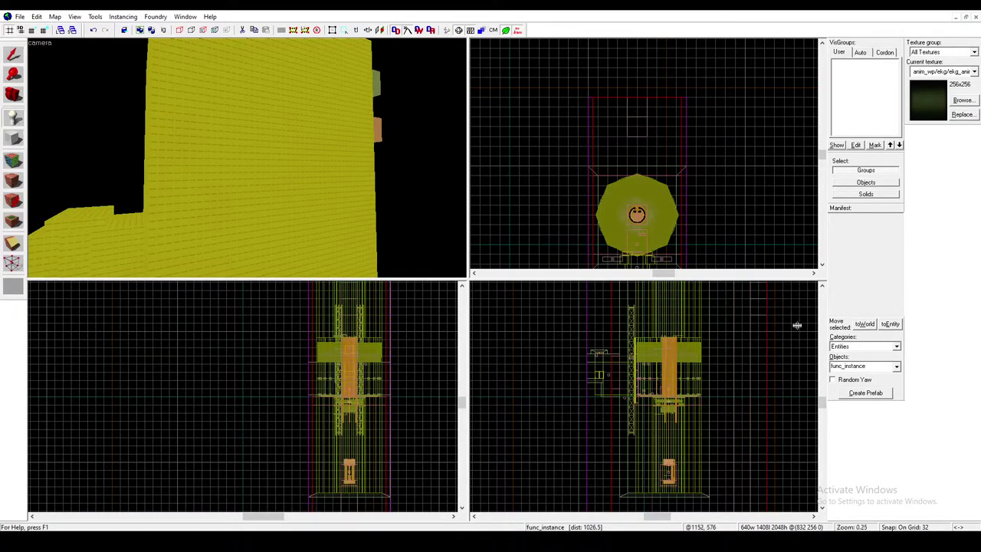
left_click(241, 134)
left_click(14, 53)
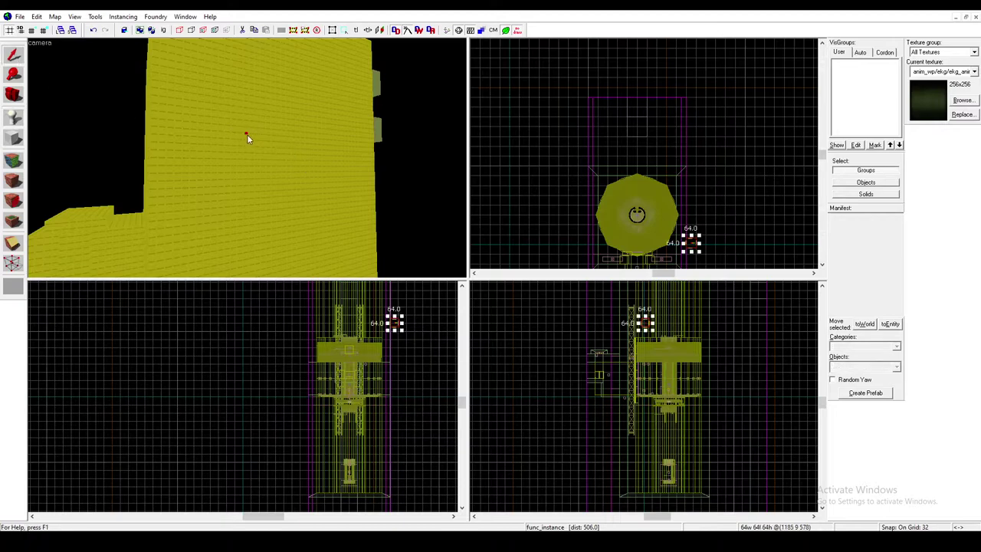
Step: Set the new func_instance's VMF Filename to arrival_departure_transition_ents.vmf from the instances/transitions folder and apply it
double_click(247, 135)
left_click(246, 134)
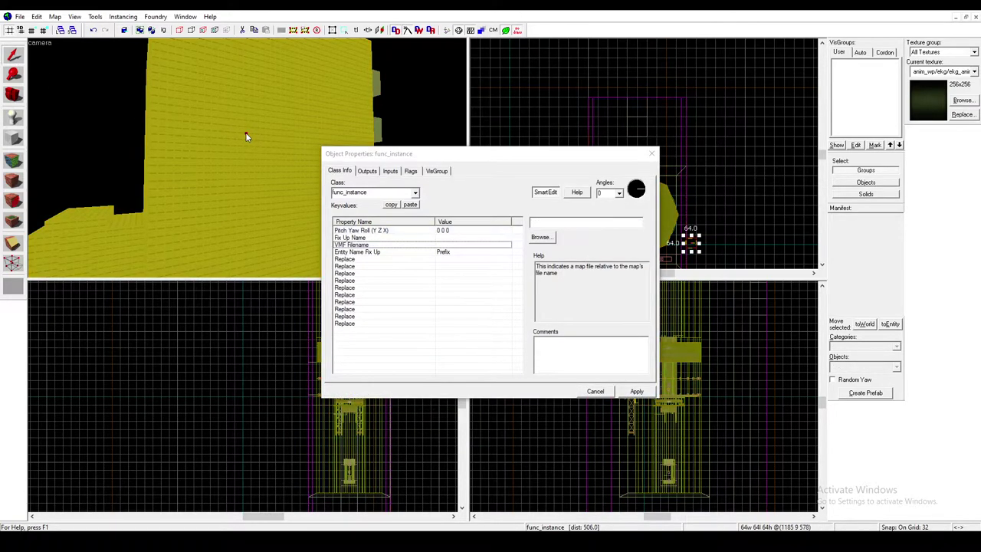
left_click(541, 237)
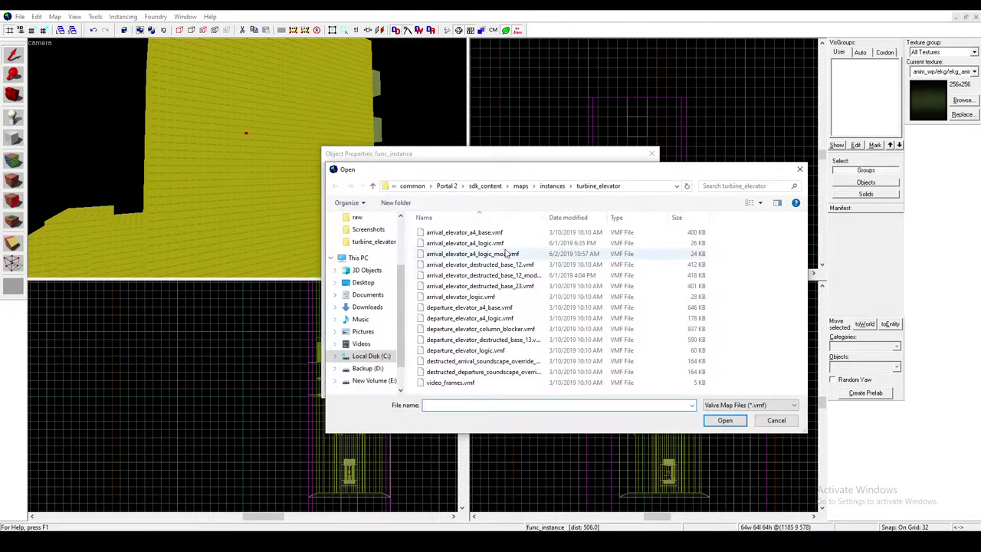
left_click(552, 186)
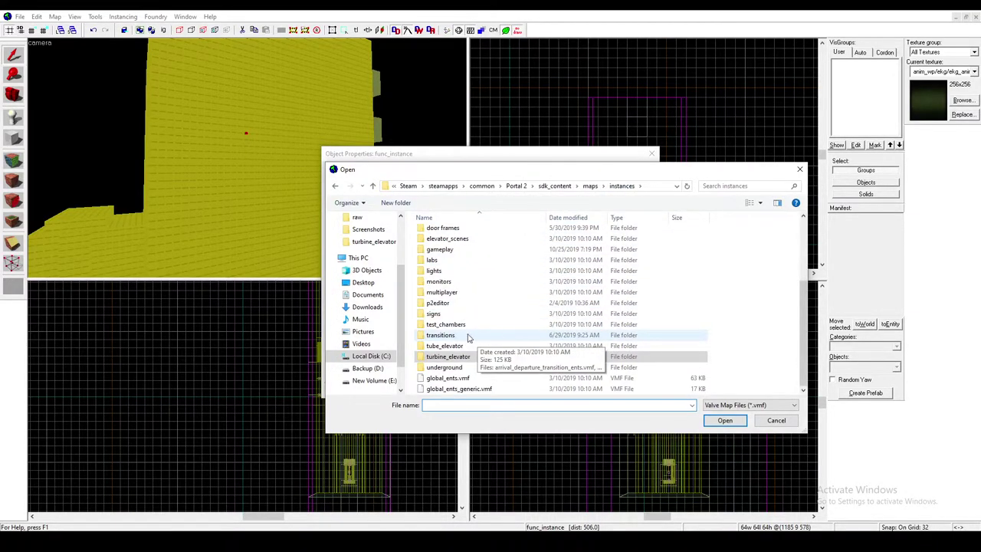
double_click(488, 337)
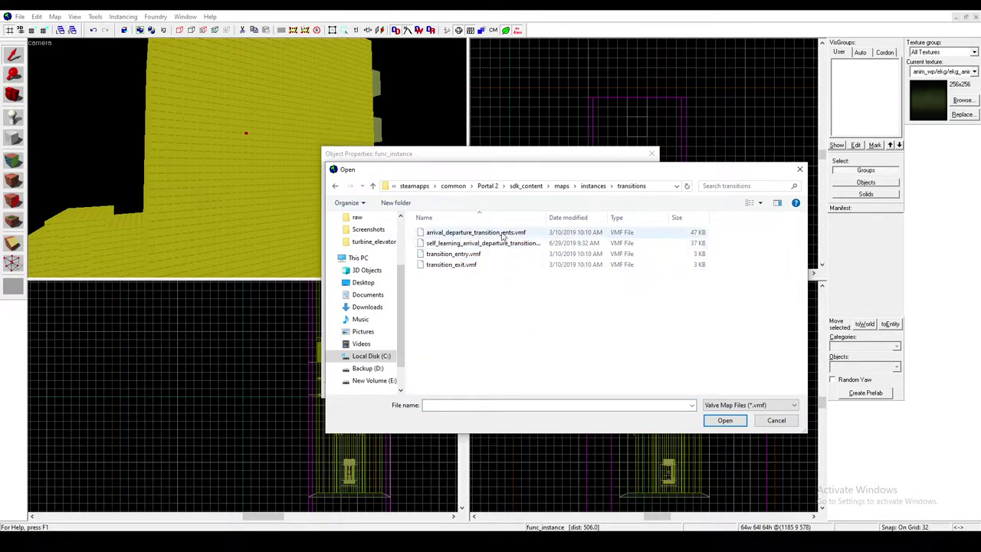
left_click(502, 233)
left_click(503, 233)
double_click(549, 234)
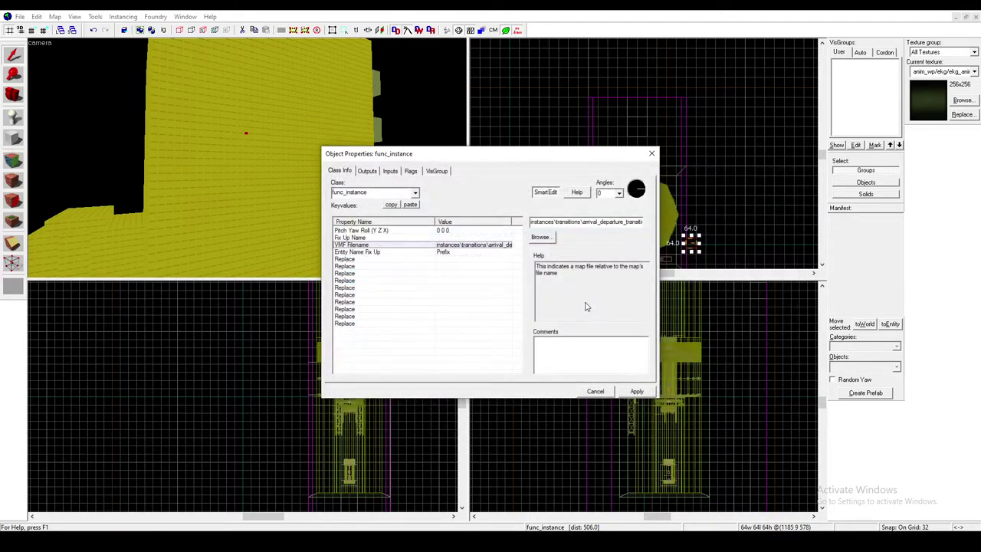
left_click(638, 394)
left_click(604, 391)
Step: Move the transition entities instance clear of the elevator shaft, to its side in the top view
scroll(689, 200, "down", 5)
scroll(688, 209, "up", 5)
scroll(688, 209, "up", 4)
left_click_drag(672, 141, 740, 137)
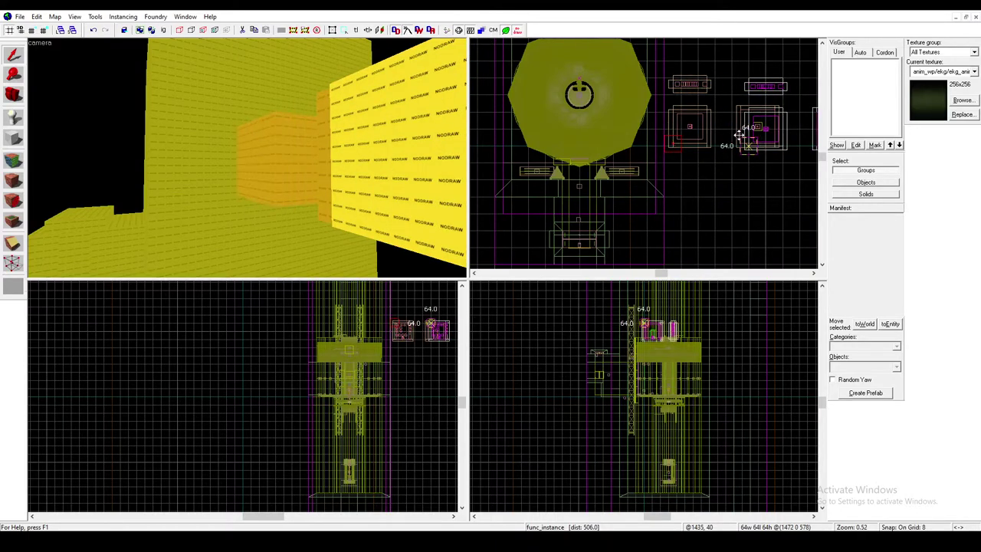
key("z")
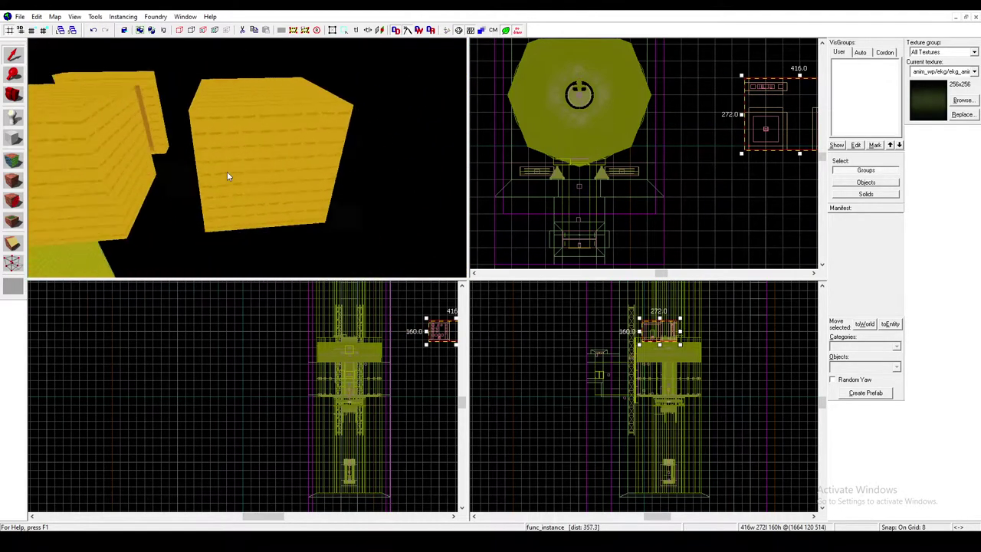
key("d")
key("z")
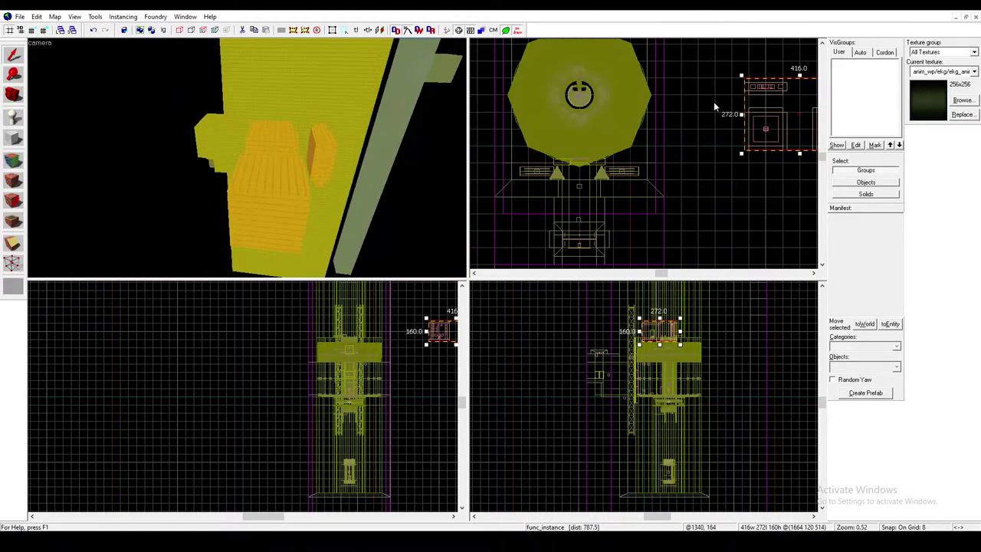
scroll(724, 92, "down", 6)
scroll(690, 86, "up", 2)
left_click_drag(710, 178, 685, 153)
Step: Examine the elevator shaft from outside in the 3D view, including its exit opening and the corridor inside
key("z")
key("w")
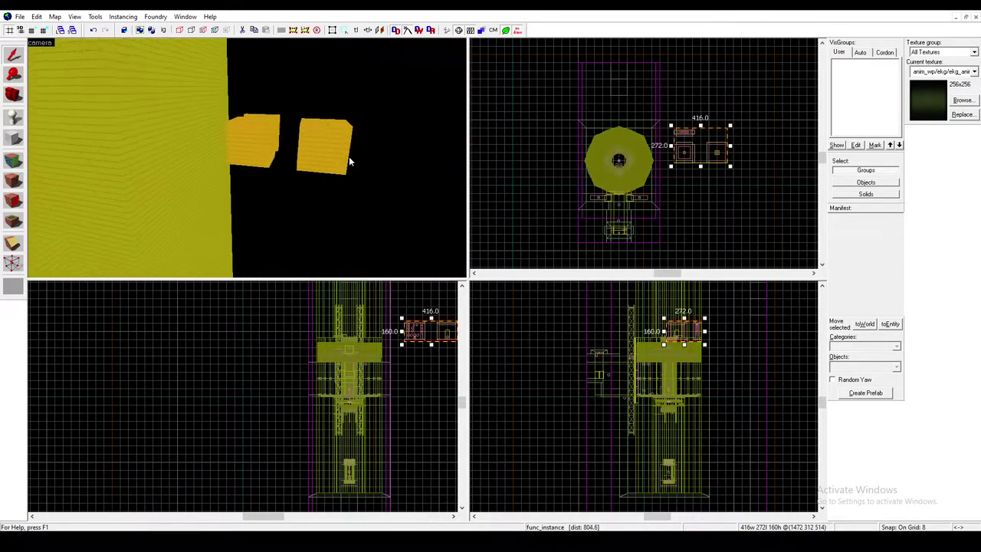
key("w")
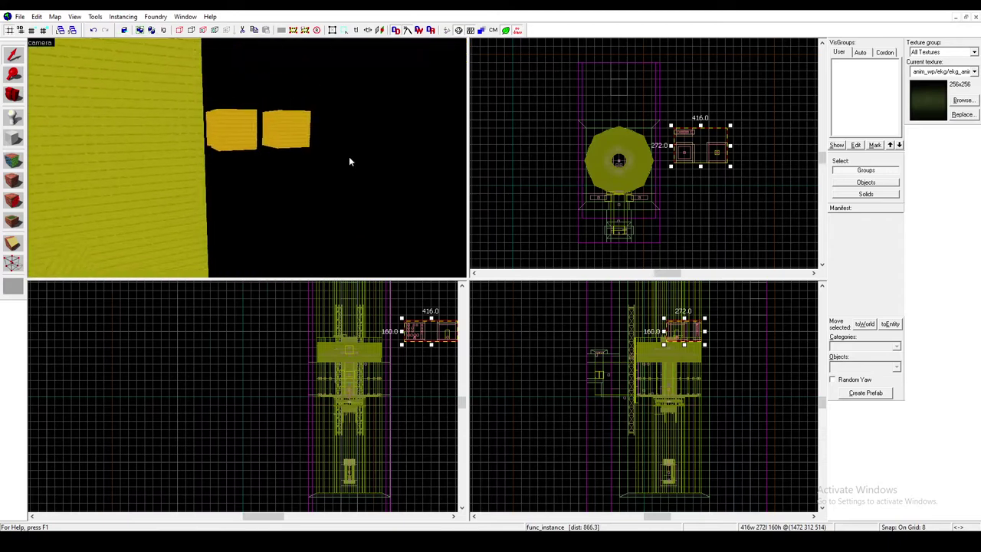
key("w")
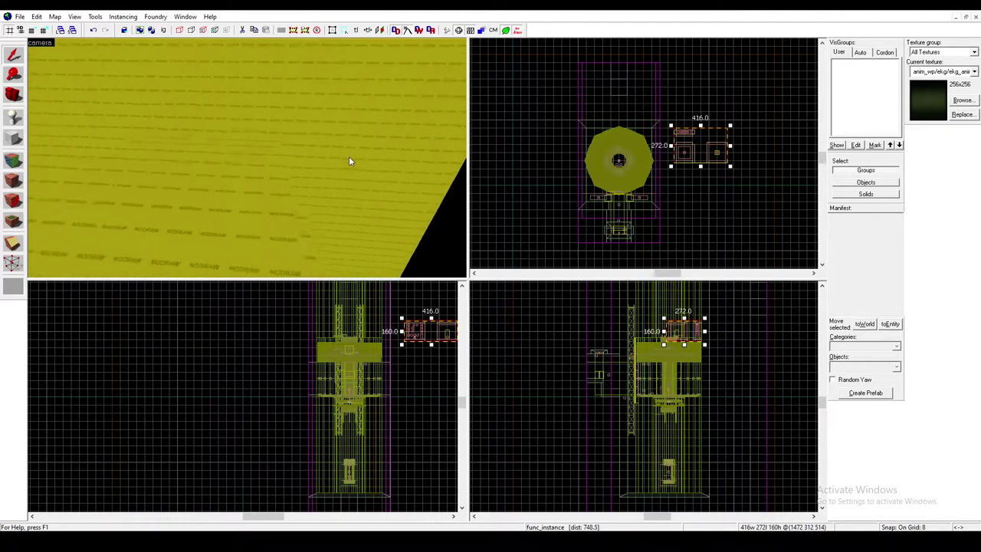
key("w")
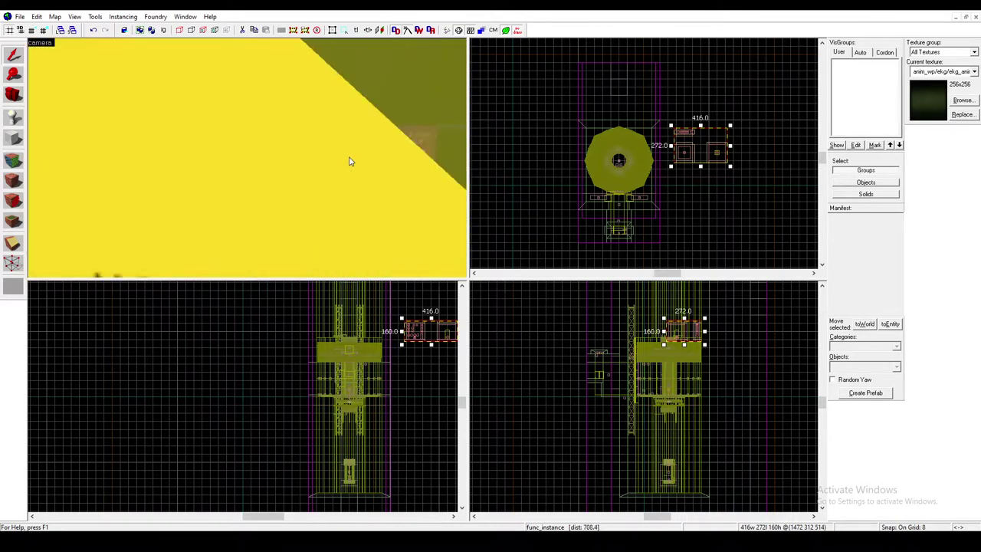
key("w")
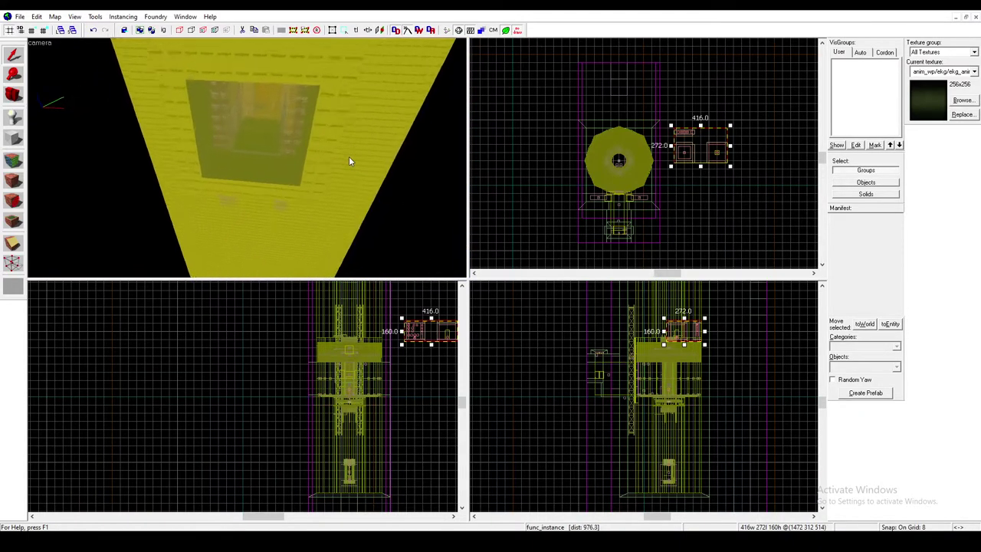
key("w")
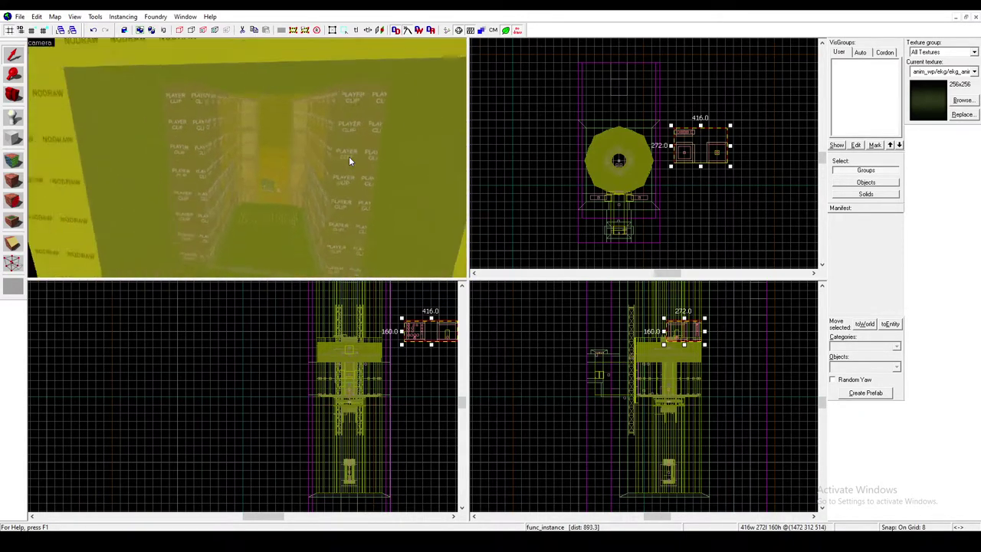
key("Down")
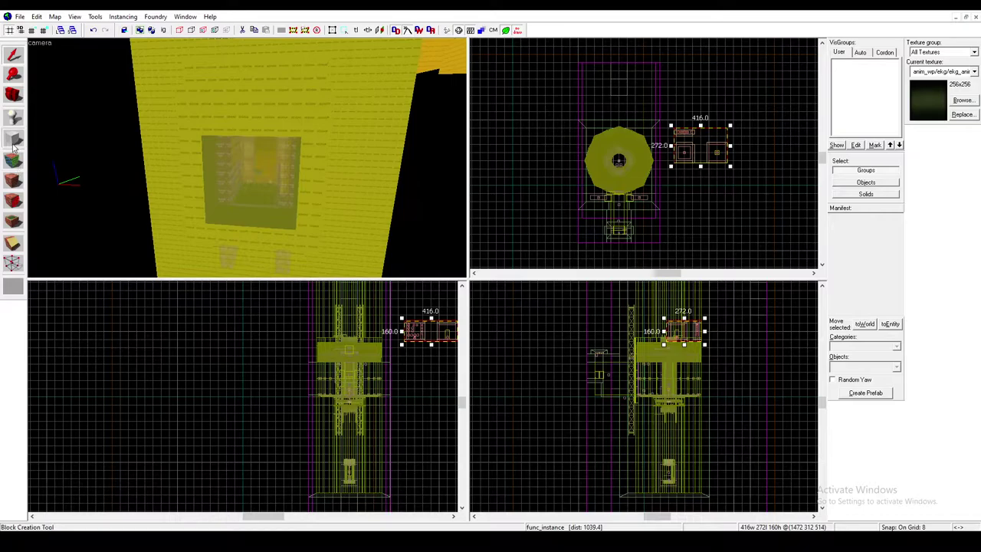
Step: Activate the Block tool and choose a metal/black_wall_metal texture by filtering the textures for "black"
left_click(13, 141)
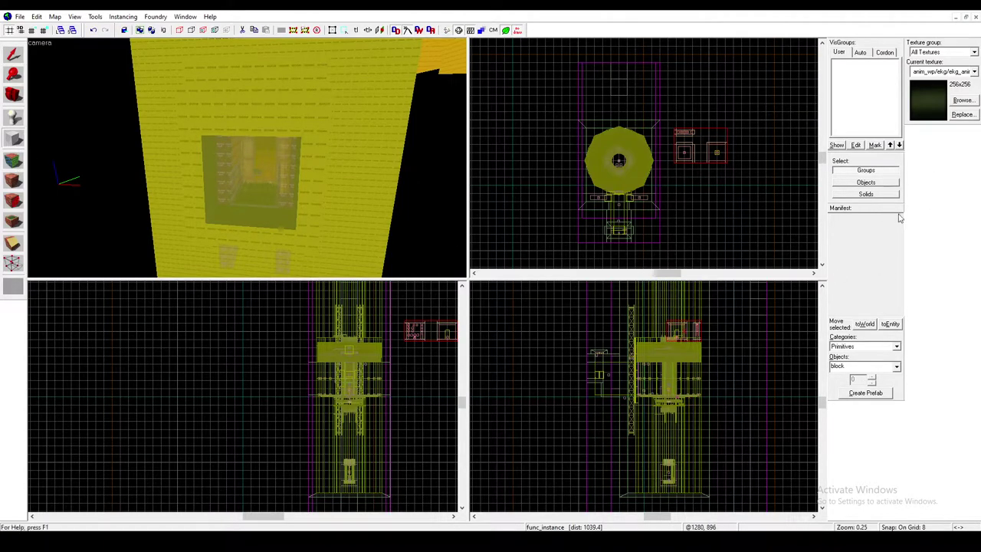
left_click(960, 102)
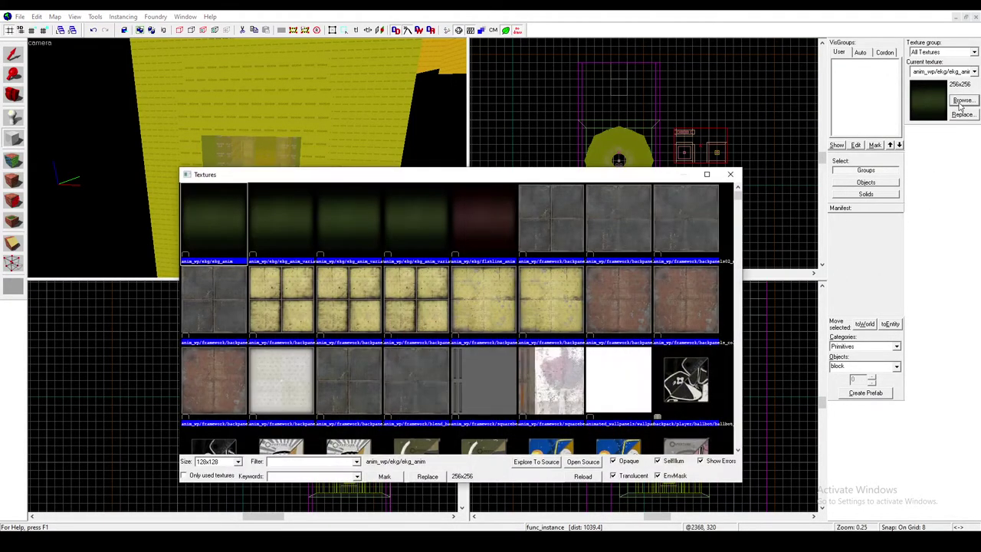
scroll(462, 286, "down", 3)
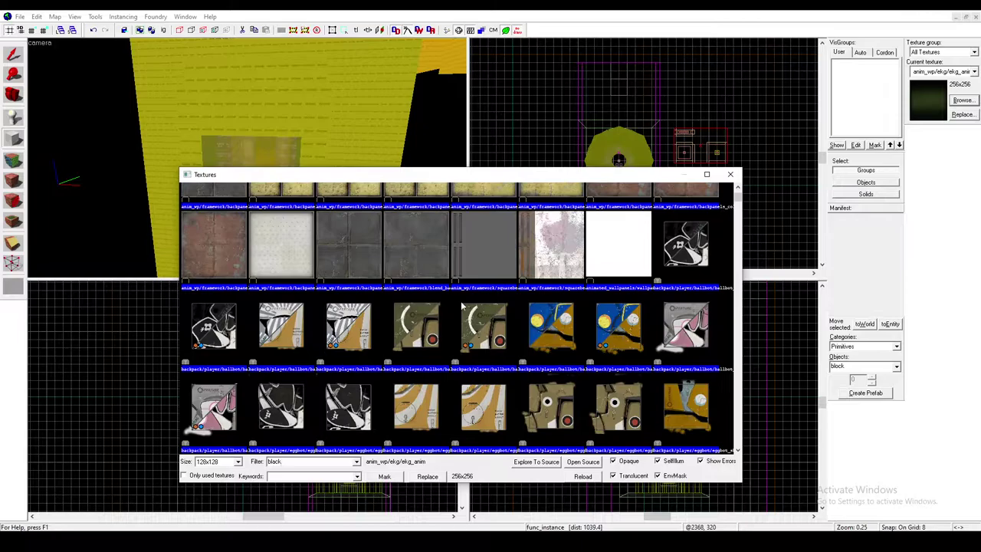
scroll(436, 311, "down", 3)
scroll(435, 311, "up", 3)
scroll(540, 288, "down", 4)
scroll(541, 288, "down", 1)
scroll(418, 395, "up", 1)
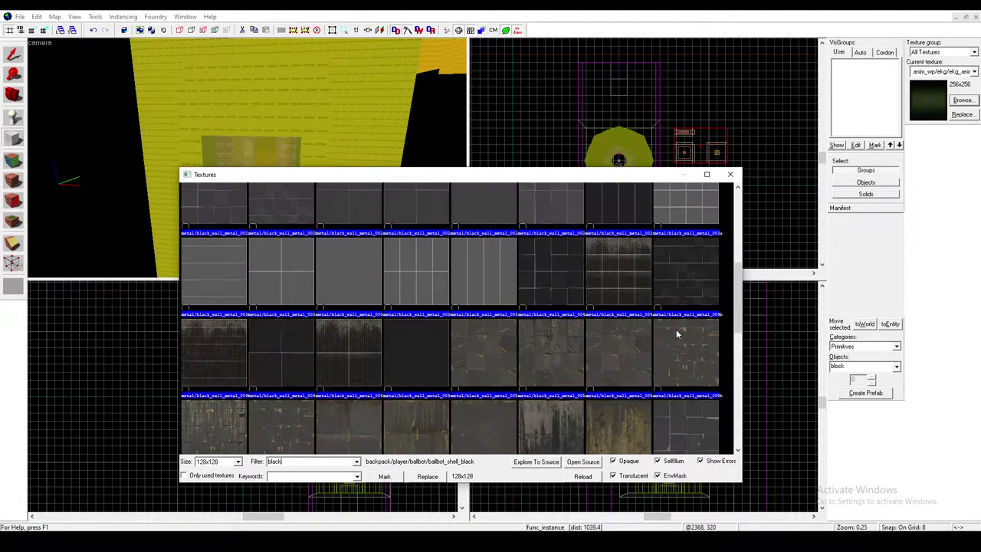
double_click(696, 289)
Step: Set the snap grid to 16 units for building beside the elevator exit
scroll(647, 177, "down", 6)
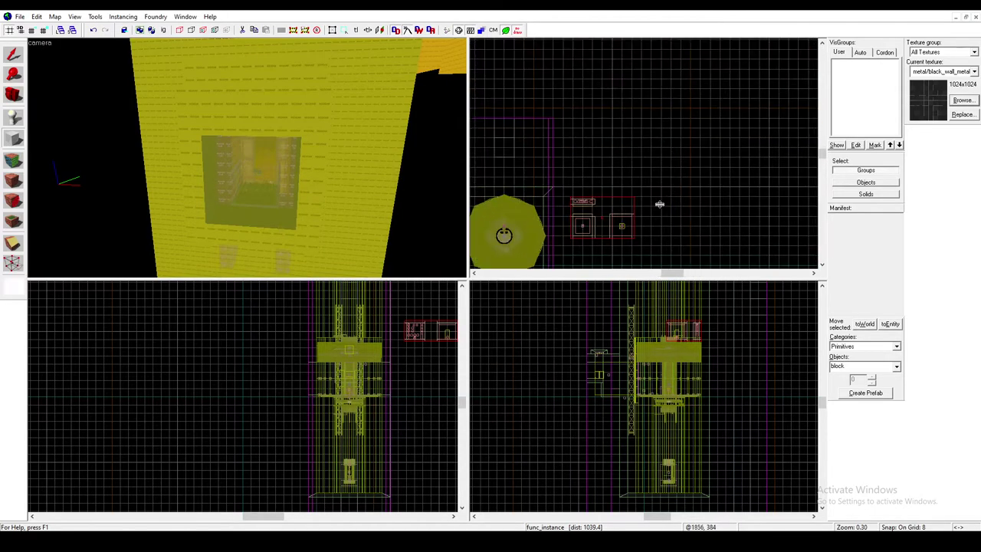
scroll(648, 176, "up", 15)
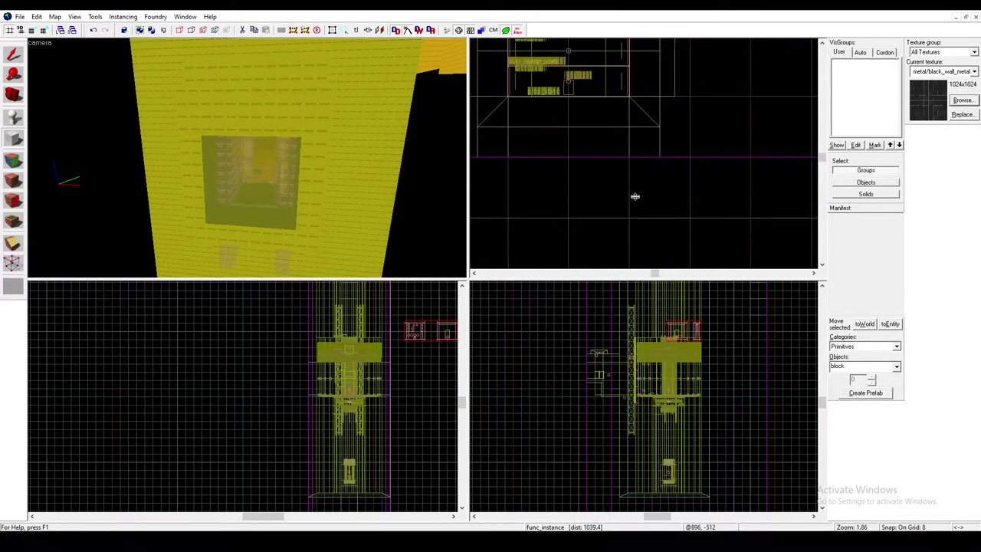
key("bracketleft")
key("bracketleft")
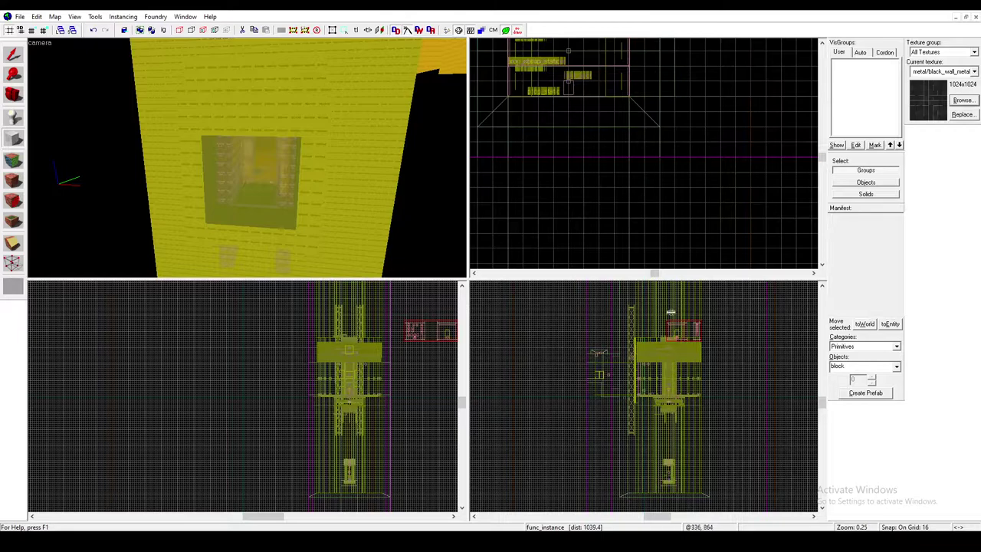
scroll(587, 434, "up", 12)
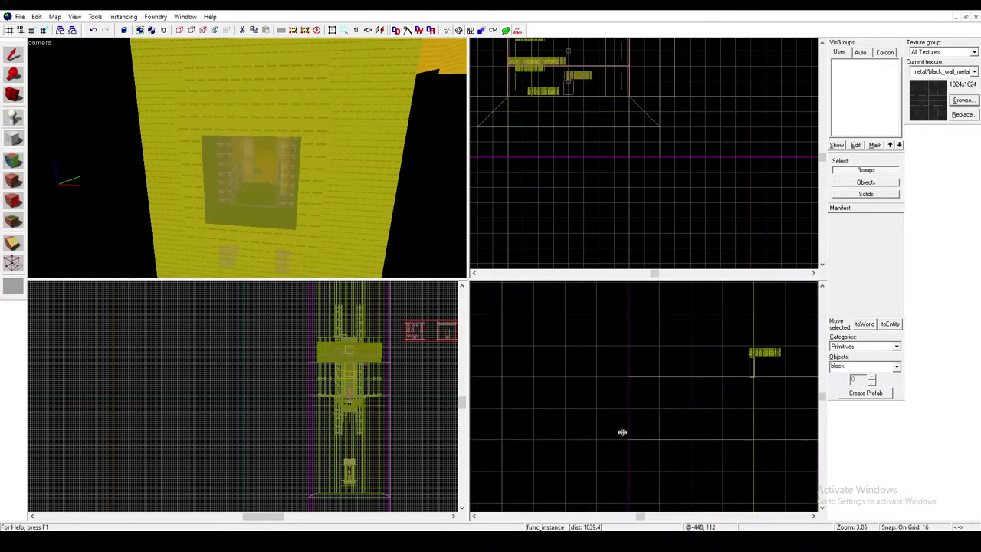
scroll(716, 389, "down", 5)
left_click_drag(624, 434, 515, 389)
scroll(575, 379, "up", 5)
scroll(699, 383, "down", 4)
left_click_drag(698, 384, 573, 384)
scroll(600, 382, "up", 6)
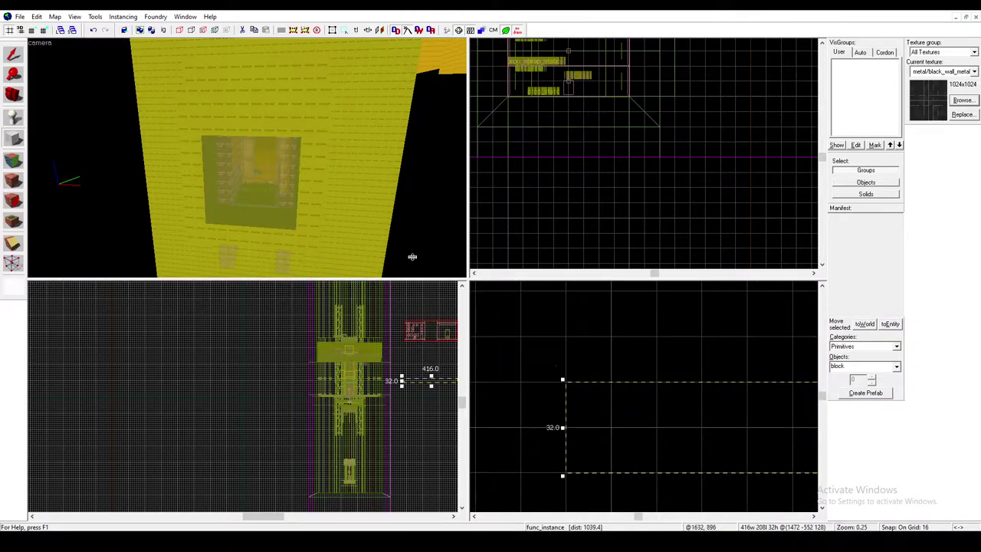
Step: Outline a block 192 units wide and 512 units long in the top view, extending outward from the elevator's exit
key("z")
key("s")
key("z")
scroll(698, 221, "down", 3)
scroll(697, 223, "up", 4)
scroll(643, 184, "down", 2)
scroll(649, 183, "up", 4)
left_click_drag(767, 197, 693, 195)
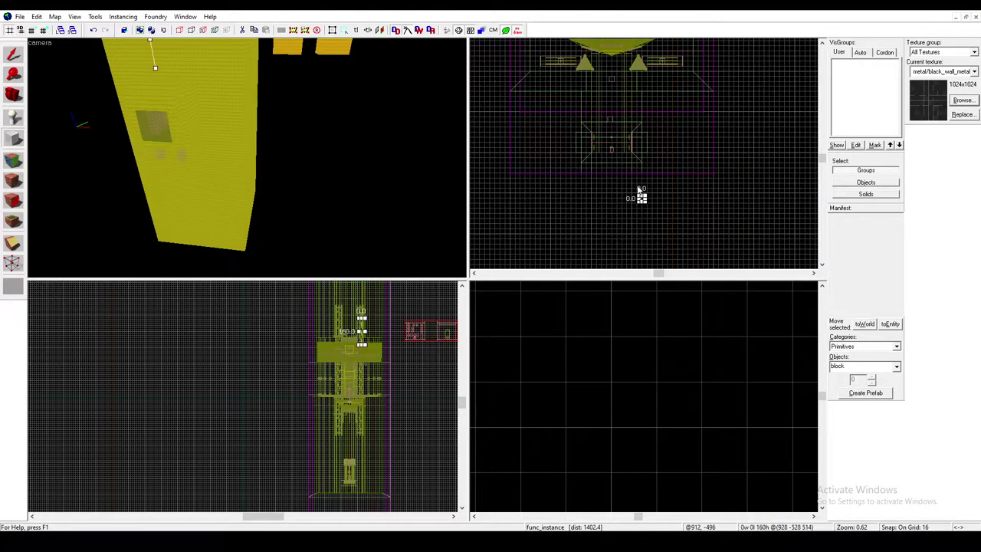
key("Return")
scroll(606, 218, "down", 5)
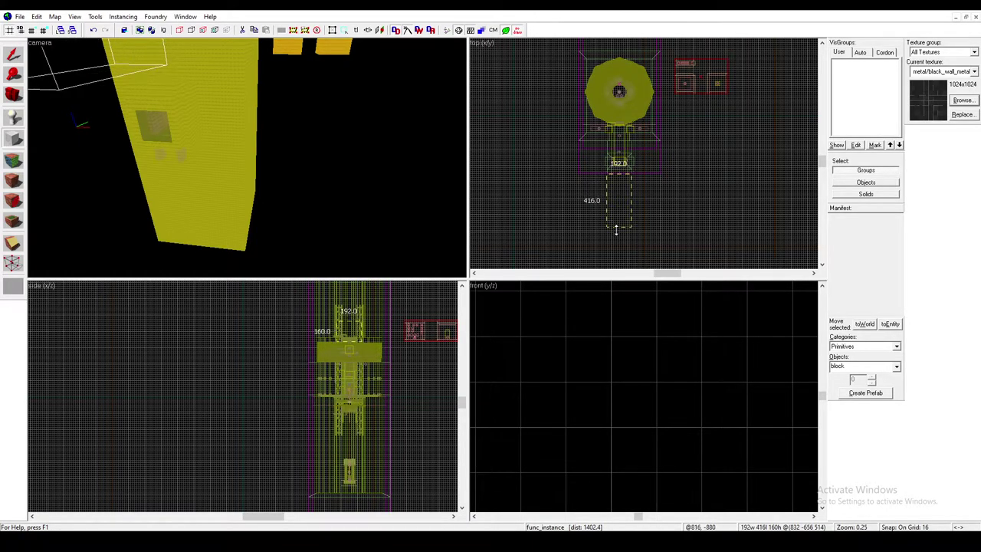
scroll(623, 221, "up", 5)
left_click_drag(623, 217, 620, 253)
scroll(620, 253, "down", 5)
scroll(629, 220, "up", 3)
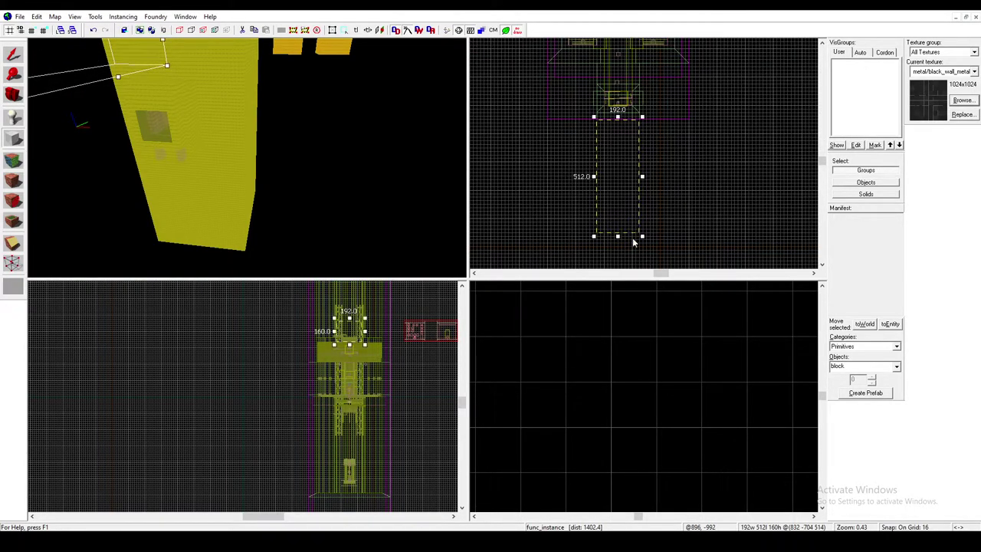
Step: Lower the block outline in the side view so it lines up with the elevator's exit opening
key("z")
key("z")
scroll(375, 348, "up", 2)
scroll(375, 348, "up", 5)
left_click_drag(271, 317, 274, 356)
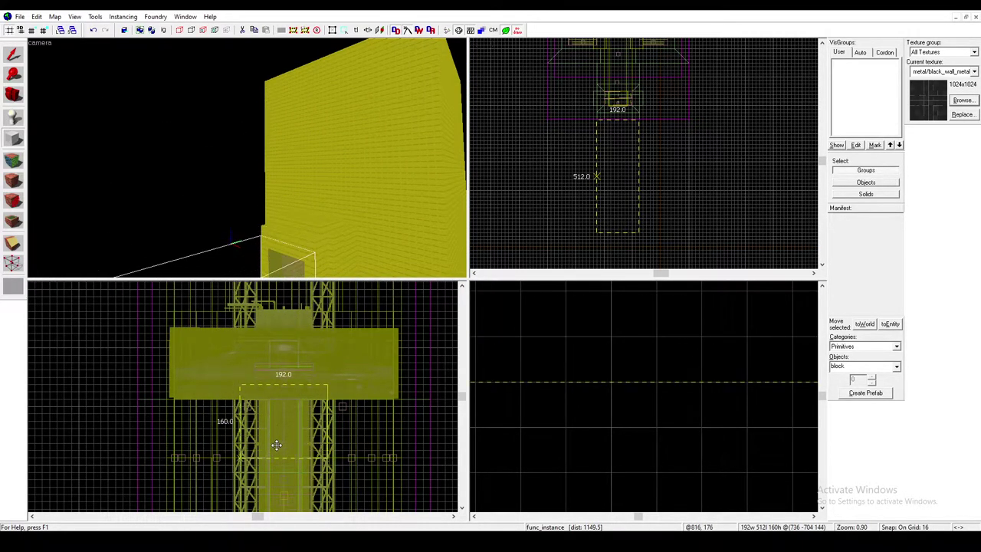
key("z")
key("w")
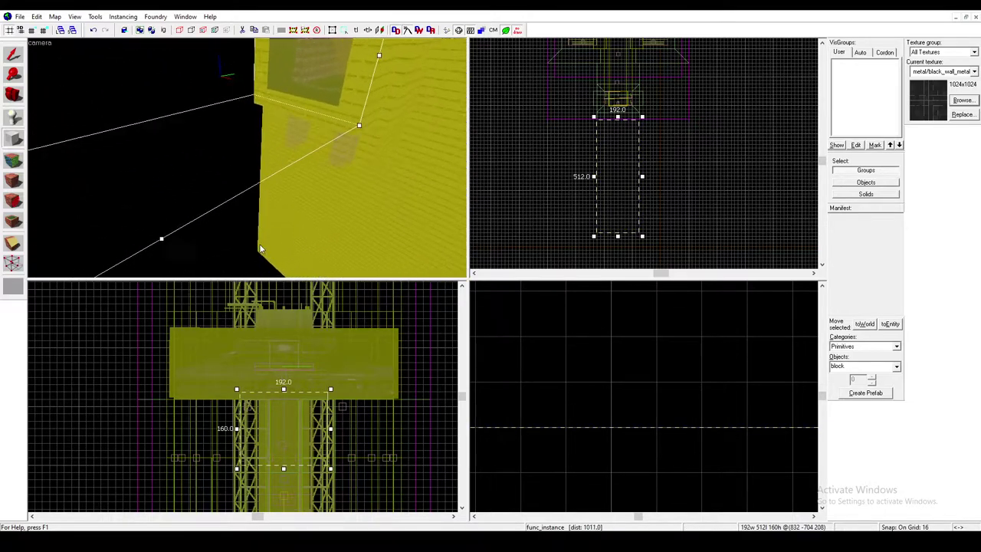
key("s")
key("z")
Step: Extend the block outline to 192 units high in the front view around the exit opening and create the block
scroll(630, 404, "down", 11)
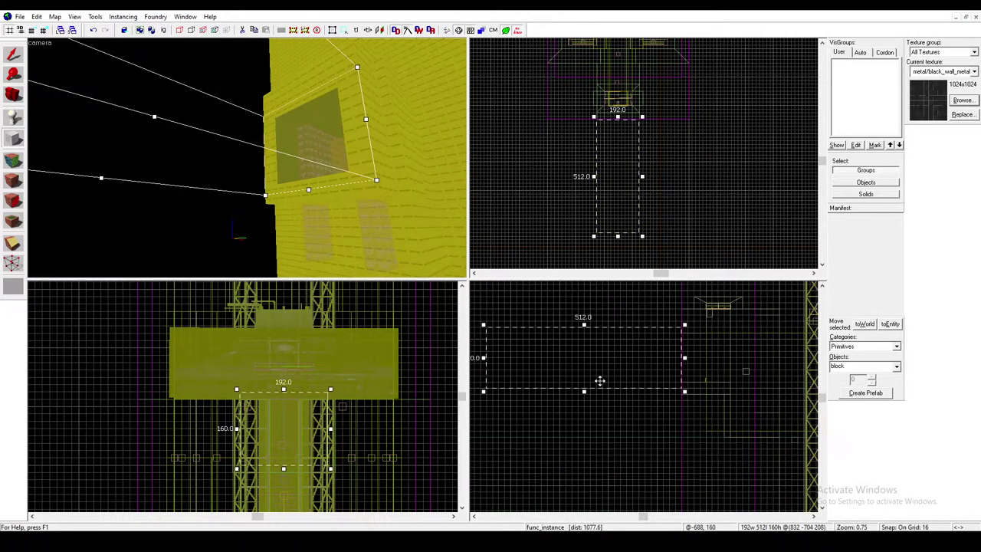
scroll(659, 367, "up", 3)
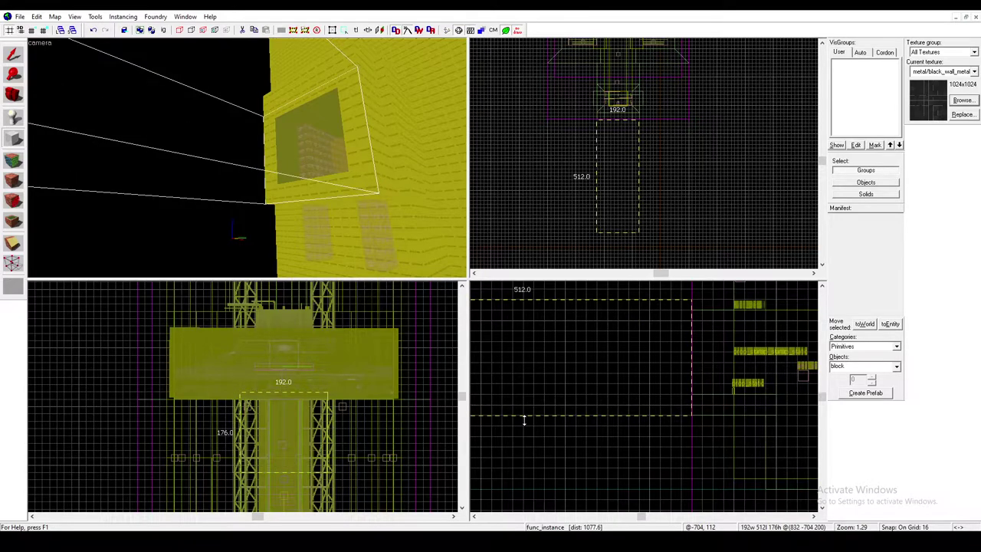
scroll(523, 419, "down", 2)
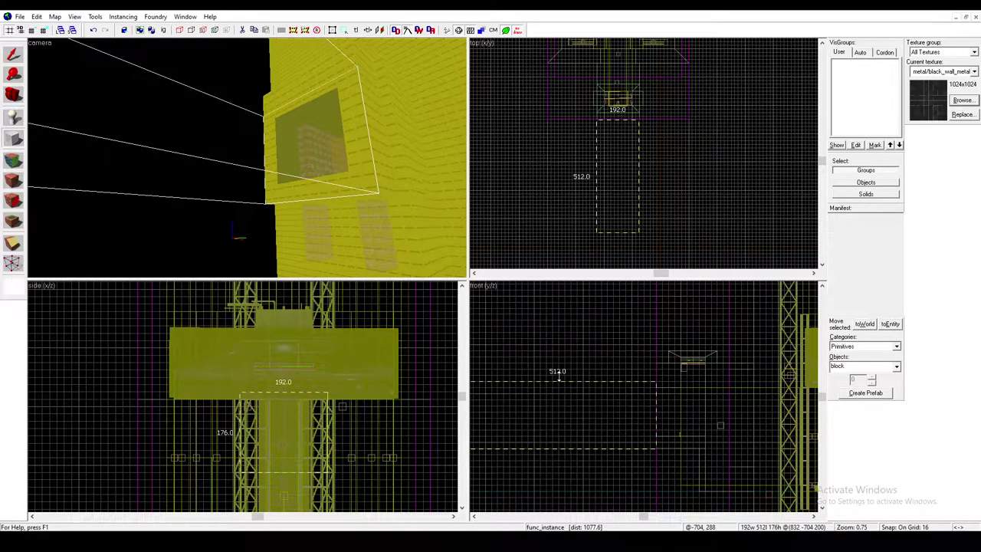
key("z")
key("w")
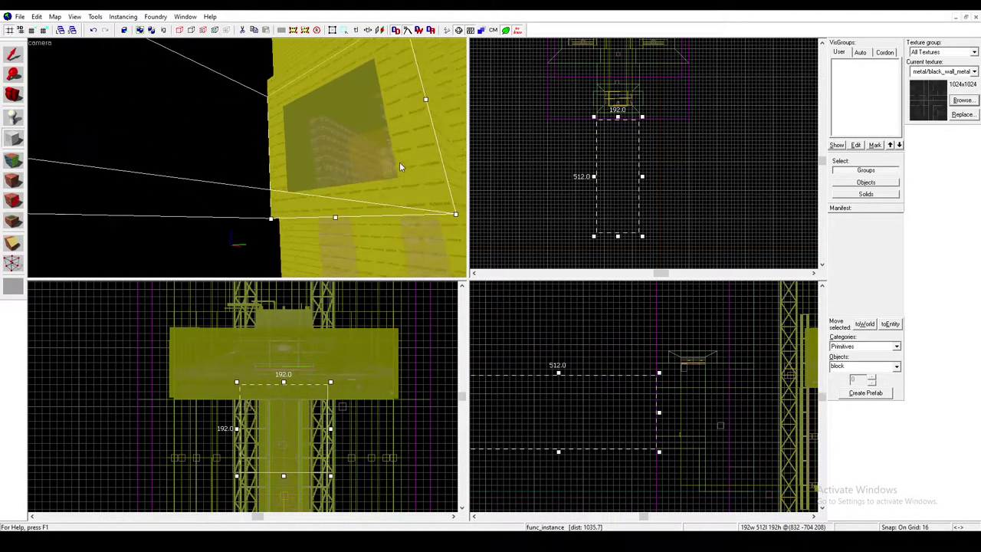
key("s")
key("Return")
Step: Hollow the block beside the elevator exit with a wall thickness of -32, so the walls are built outward
key("s")
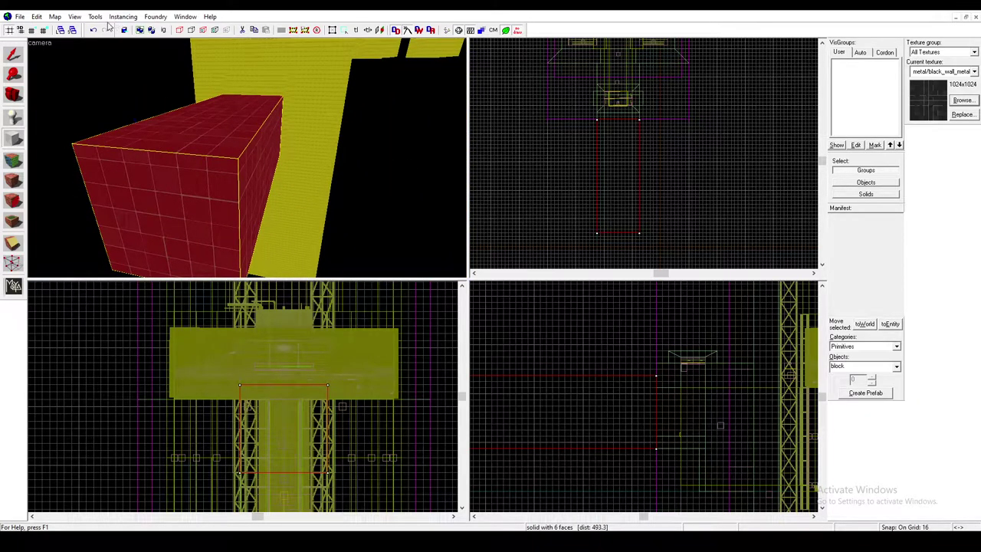
left_click(95, 16)
left_click(134, 40)
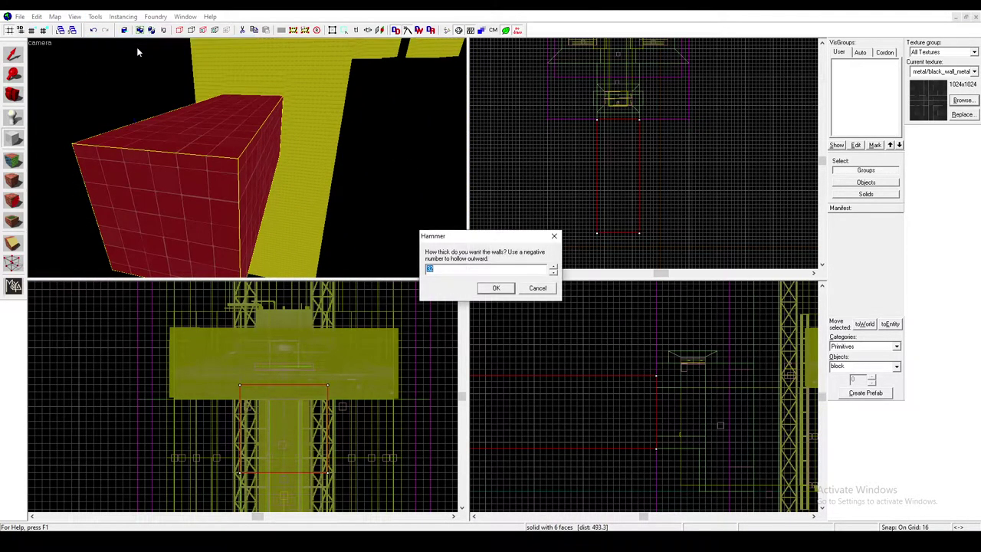
type("-32")
key("Return")
key("w")
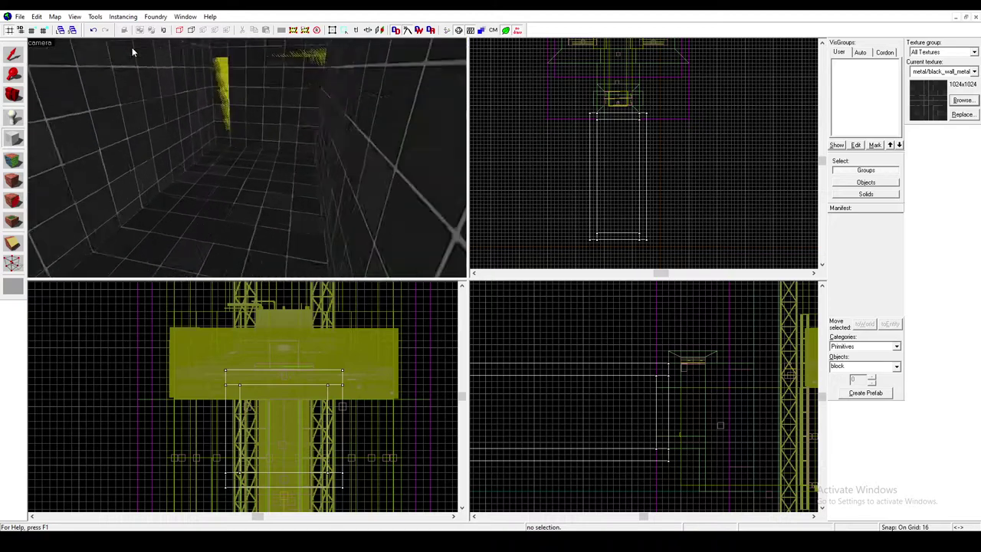
Step: Ungroup the hollowed corridor's walls and remove the end wall that covers the elevator exit
key("w")
left_click(142, 124)
left_click(95, 16)
left_click(129, 69)
key("Escape")
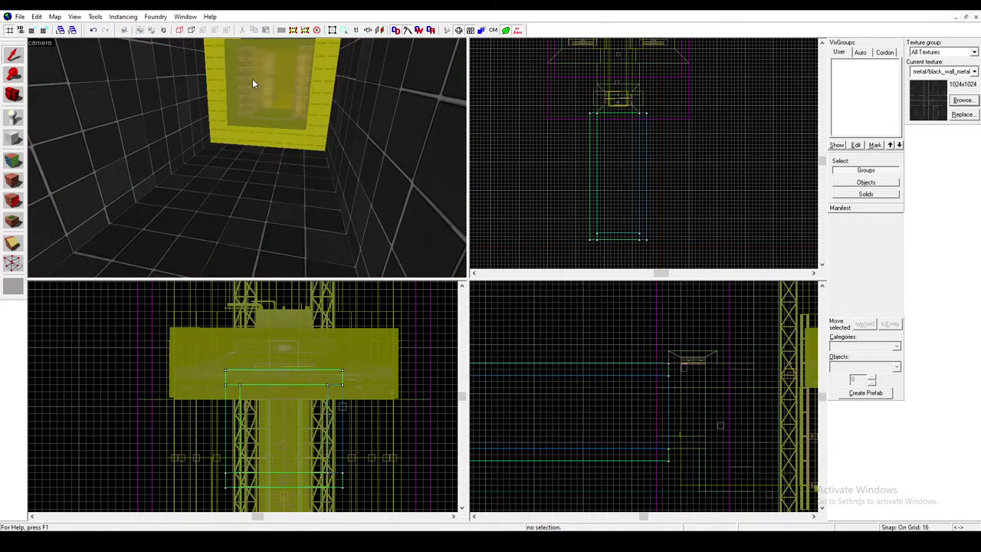
Step: Select the corridor's floor brush and raise it 32 units to meet the elevator exit's opening
key("w")
key("s")
left_click(244, 175)
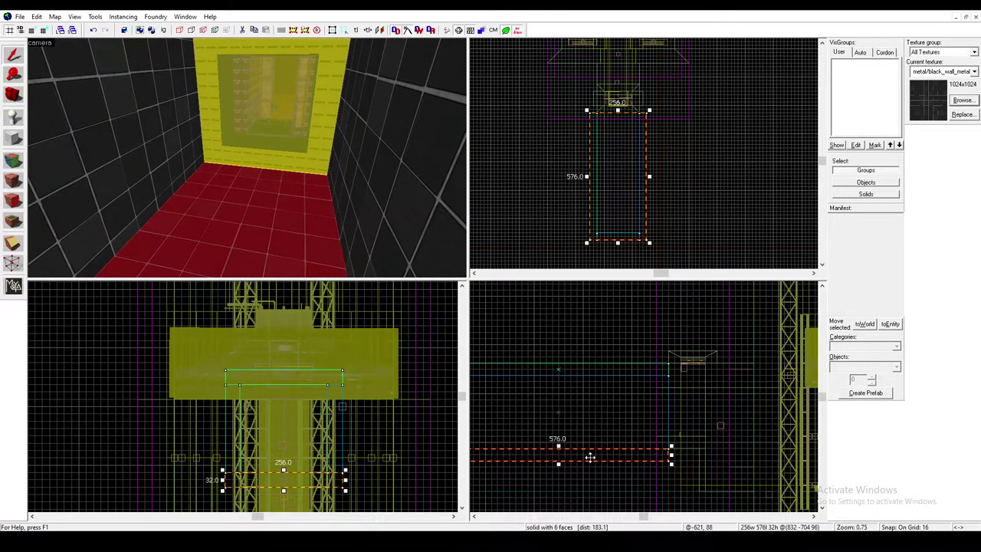
Step: Move the corridor's two long side walls 32 units inward to narrow the passage to the exit opening
left_click(129, 135)
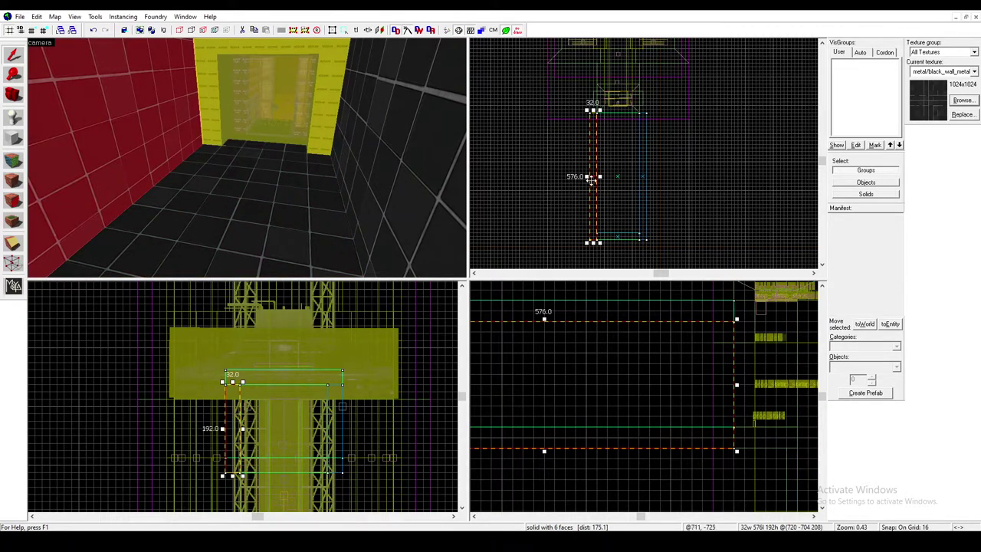
left_click(427, 152)
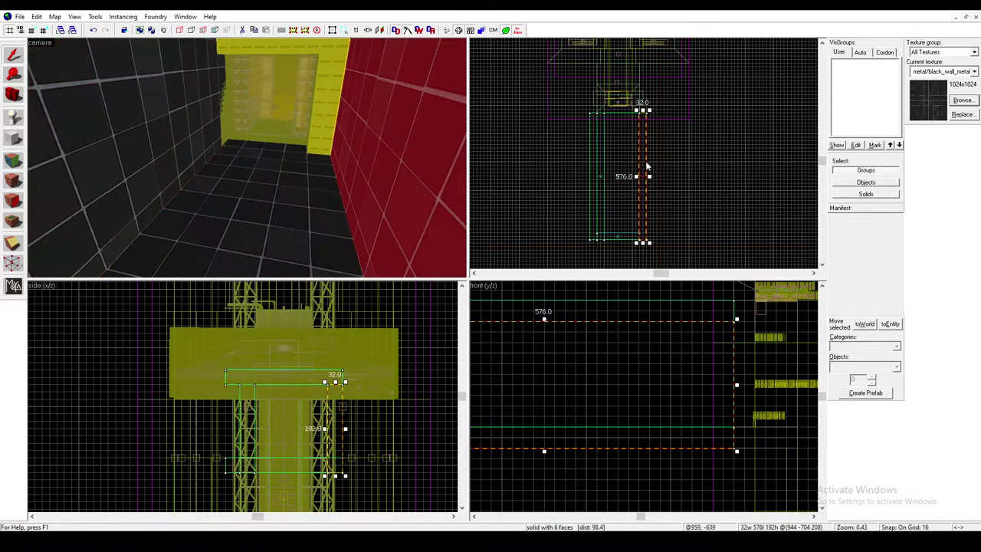
left_click_drag(647, 165, 639, 164)
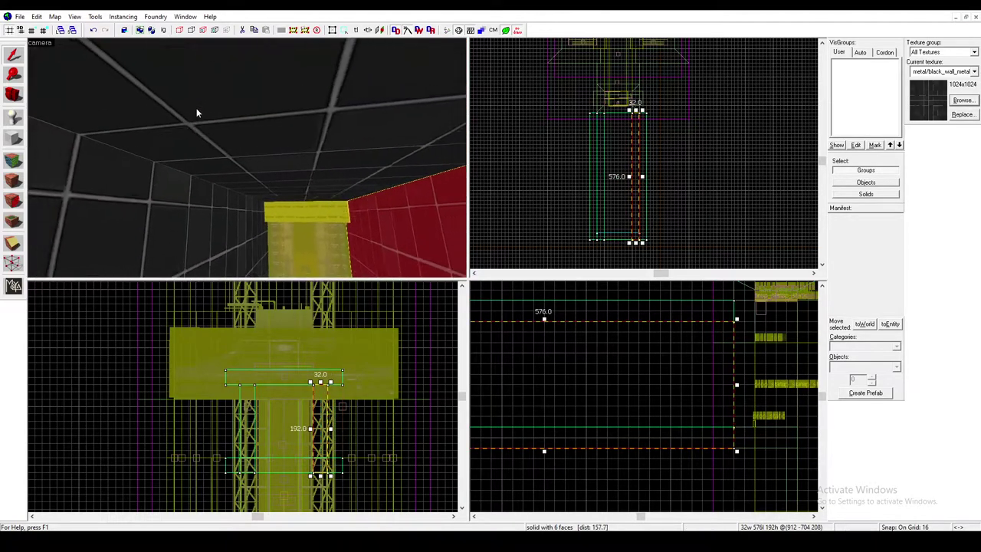
Step: Lower the corridor's ceiling brush 32 units to match the height of the exit opening
left_click(265, 134)
scroll(609, 309, "up", 1)
mouse_move(609, 309)
left_mouse_down()
mouse_move(616, 326)
mouse_move(606, 332)
left_mouse_up()
key("z")
key("w")
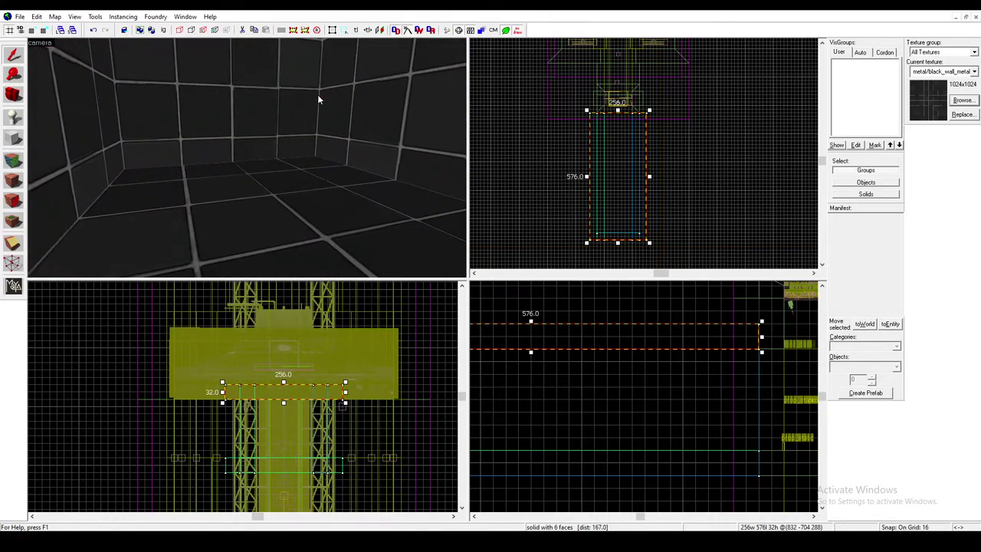
Step: Select the end wall at the far side of the corridor and delete it to open the passage
key("z")
left_click(254, 99)
key("z")
key("z")
left_click(226, 123)
key("z")
key("w")
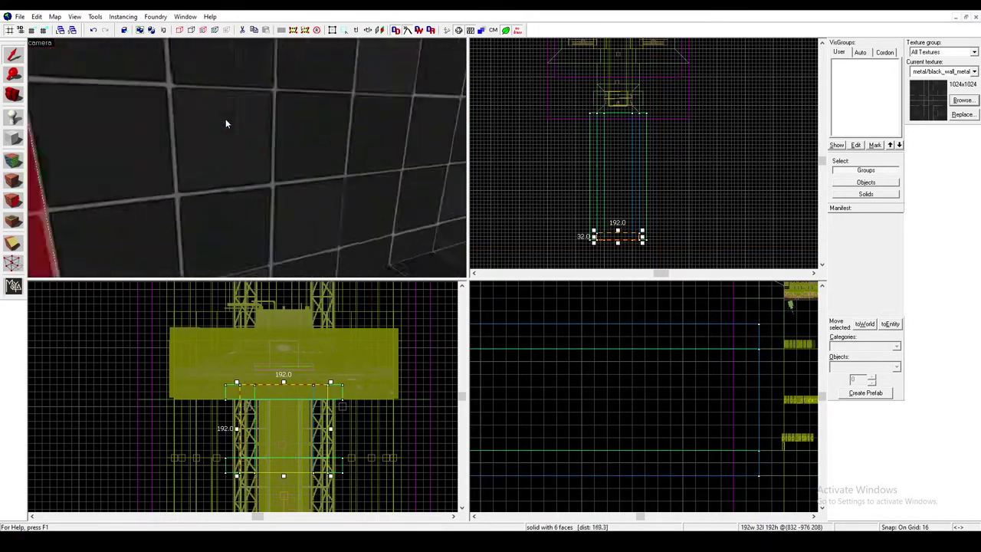
key("Delete")
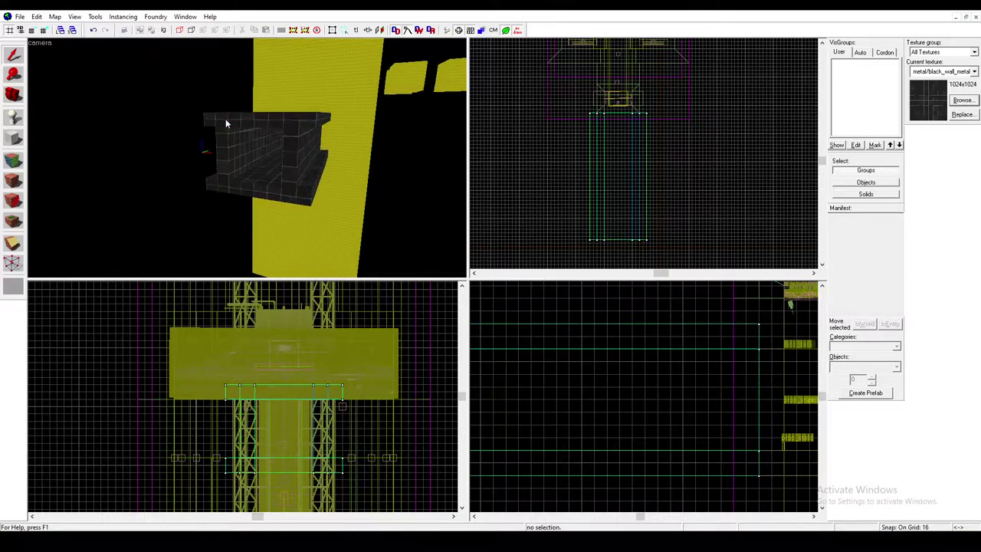
Step: Duplicate the arrival elevator's base instance and place the copy in the empty space beside the corridor
key("Left")
key("a")
key("d")
key("w")
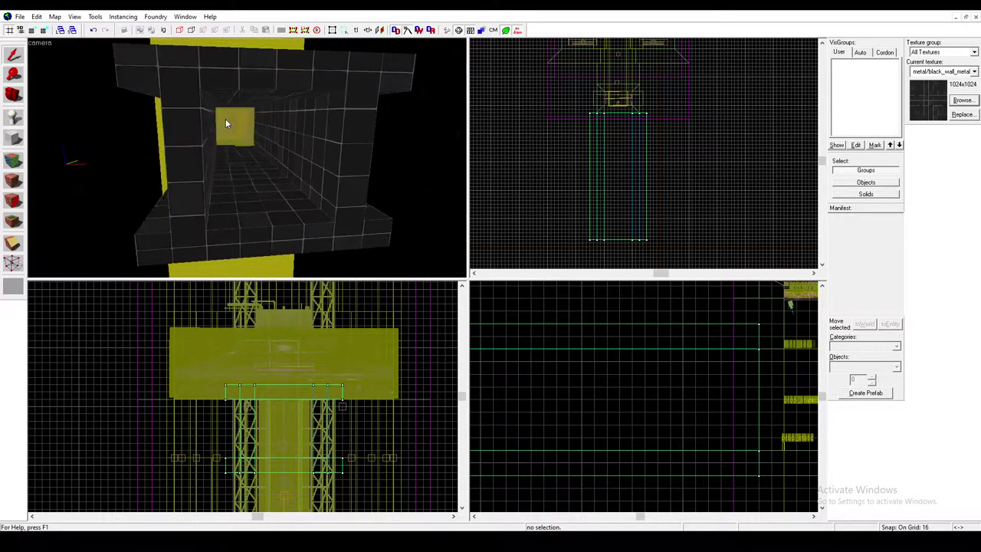
key("w")
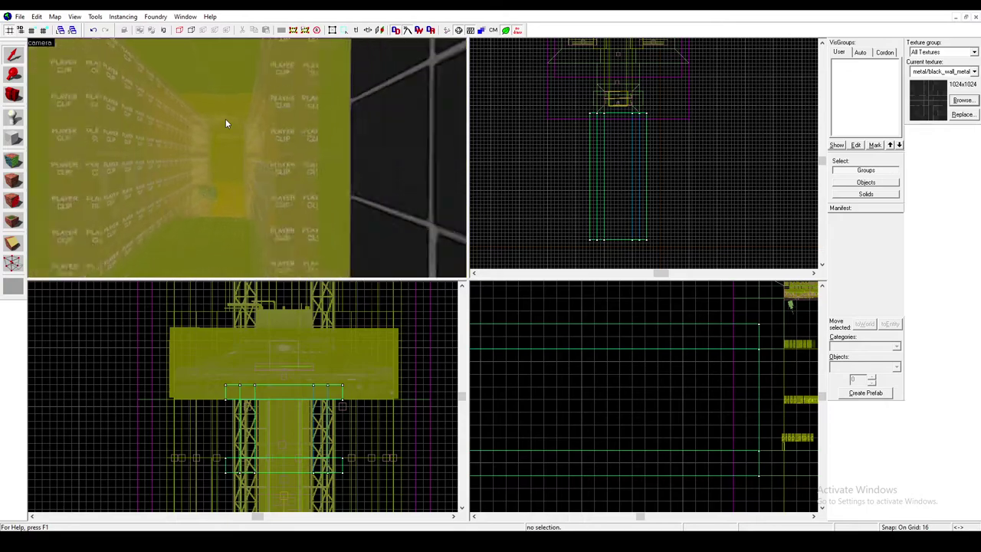
key("s")
key("z")
left_click(261, 143)
scroll(558, 84, "down", 7)
scroll(568, 75, "up", 2)
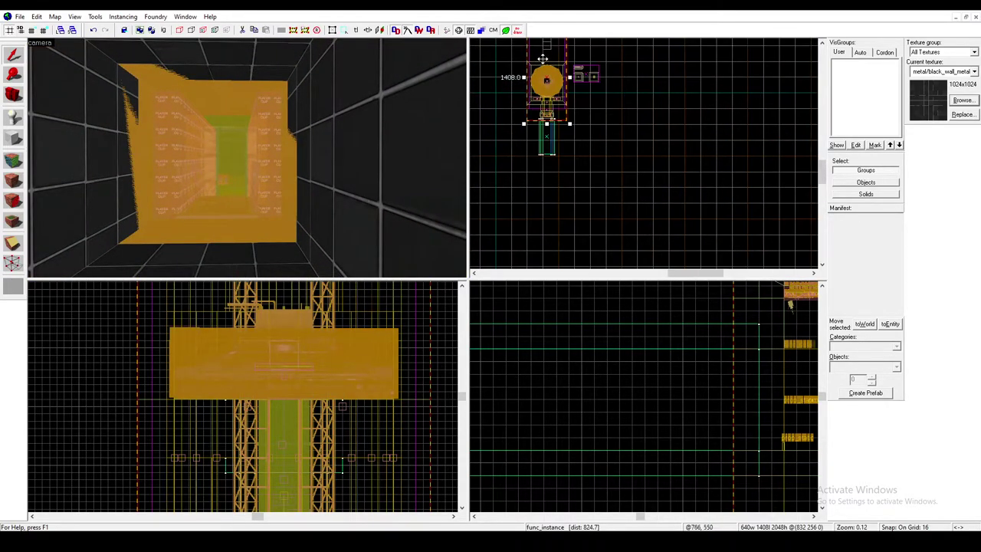
scroll(569, 97, "up", 3)
mouse_move(543, 59)
left_mouse_down("shift")
mouse_move(570, 96)
mouse_move(650, 94)
mouse_move(680, 132)
left_mouse_up("shift")
scroll(677, 128, "up", 3)
scroll(680, 133, "down", 7)
Step: Set the copied instance's VMF file to departure_elevator_a4_base.vmf and apply the change
key("z")
key("s")
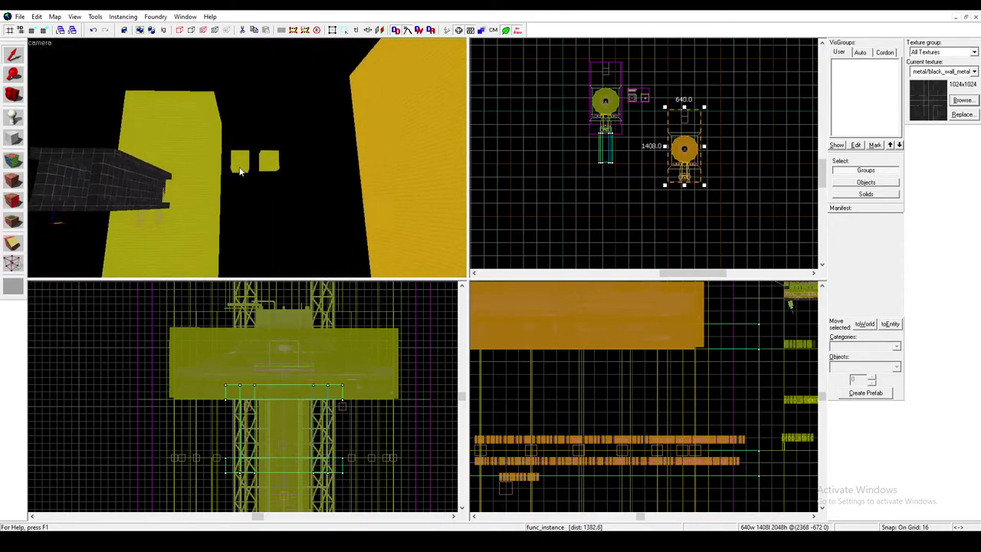
key("w")
key("z")
double_click(344, 182)
double_click(353, 244)
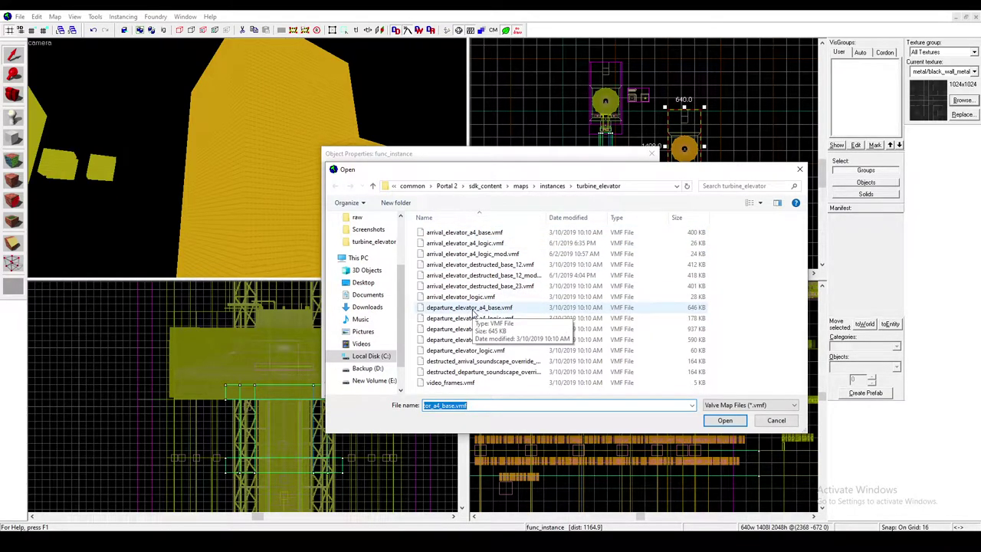
double_click(470, 307)
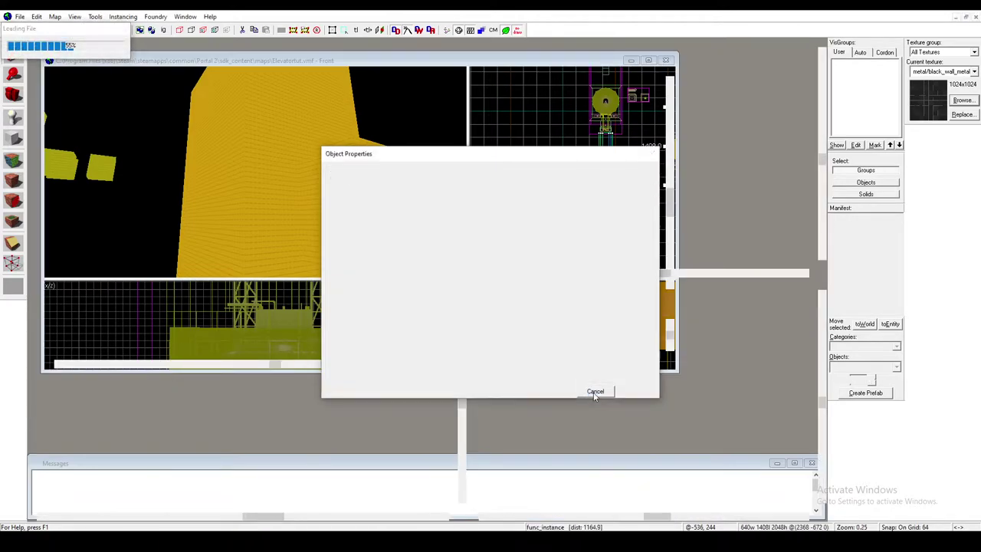
left_click(594, 394)
Step: Move the departure elevator to the corridor's open far end and rotate it 180 degrees in the top view
scroll(673, 156, "down", 6)
scroll(699, 195, "up", 10)
key("z")
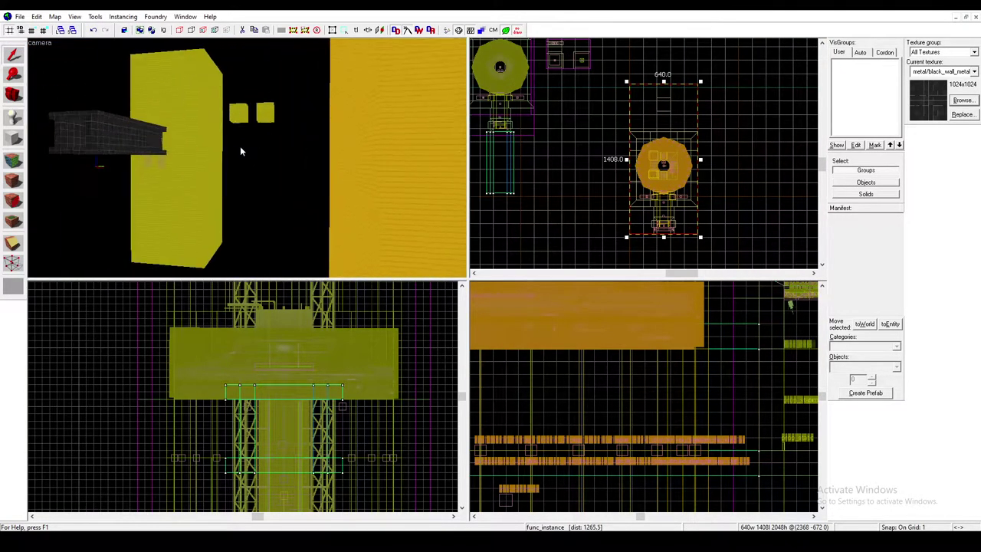
key("a")
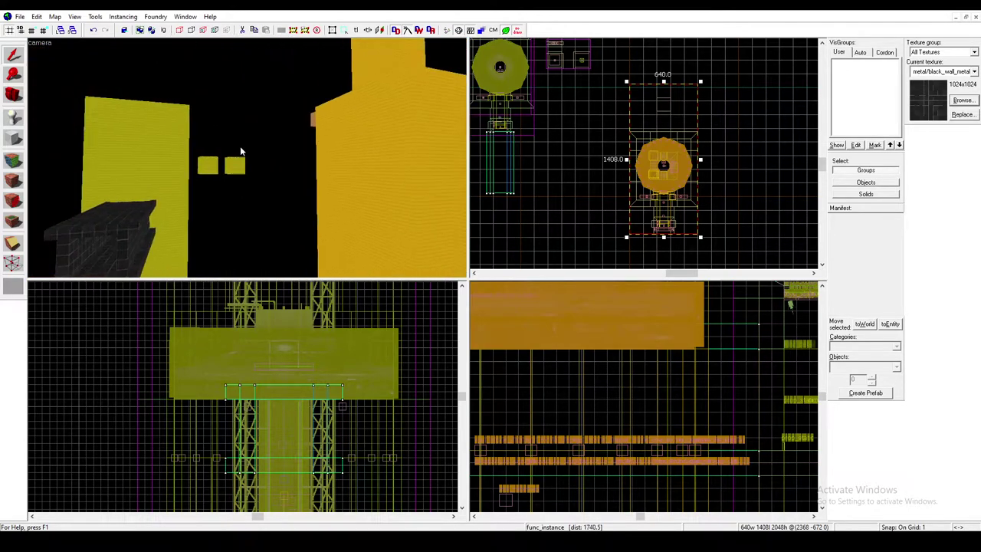
key("w")
key("Left")
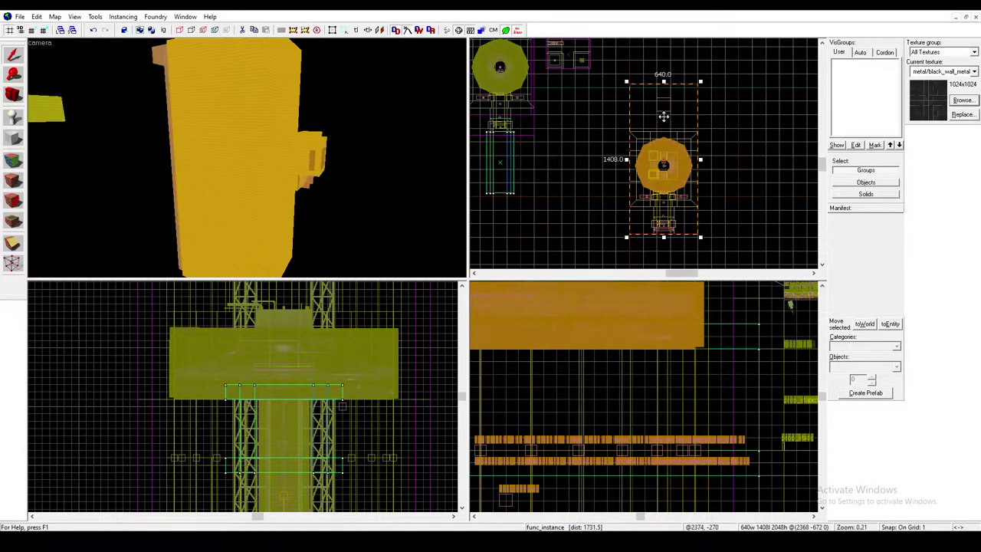
scroll(706, 132, "down", 3)
left_click_drag(706, 132, 616, 178)
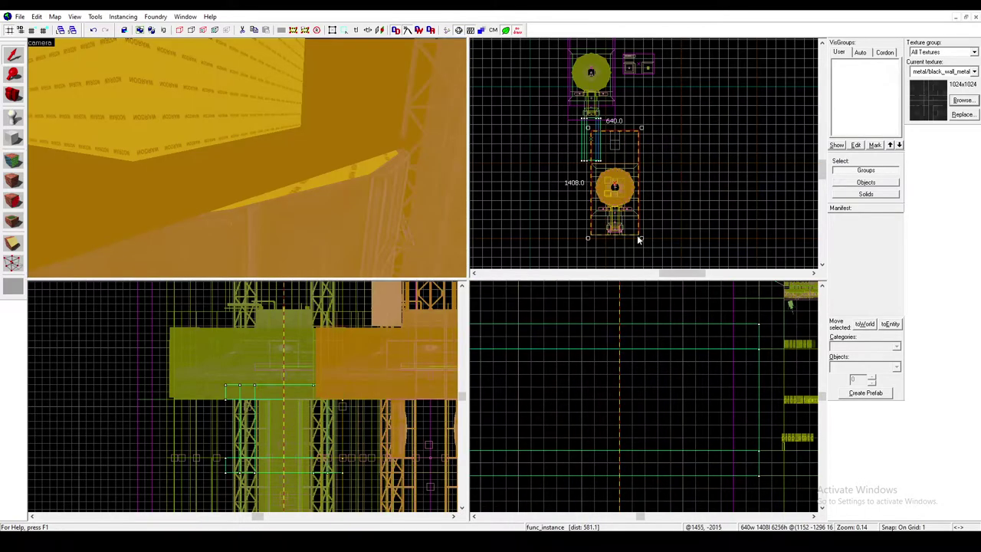
left_click_drag(640, 239, 546, 119)
Step: Align the rotated departure elevator's entrance with the corridor's open end in the top view
scroll(571, 109, "up", 8)
scroll(583, 138, "down", 4)
scroll(597, 190, "up", 6)
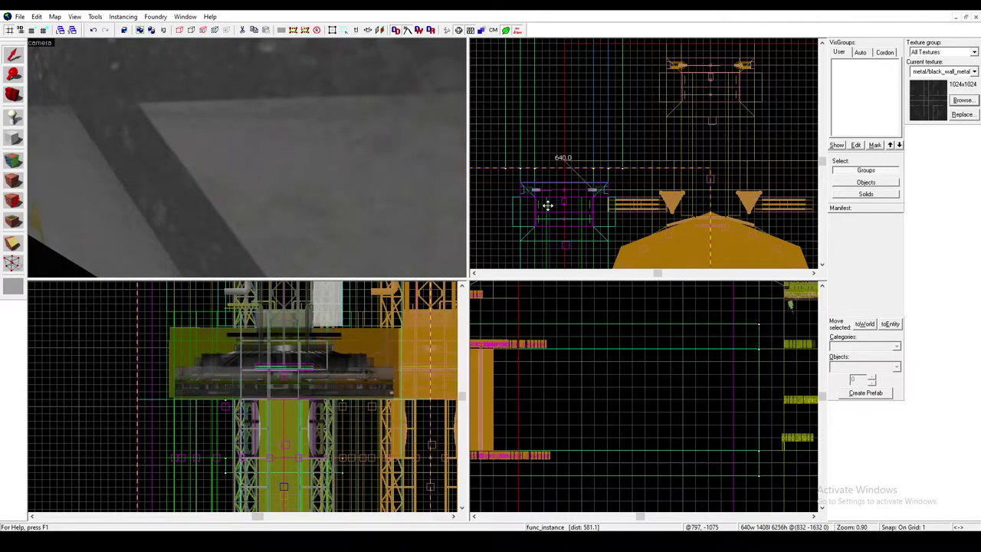
left_click_drag(547, 206, 547, 206)
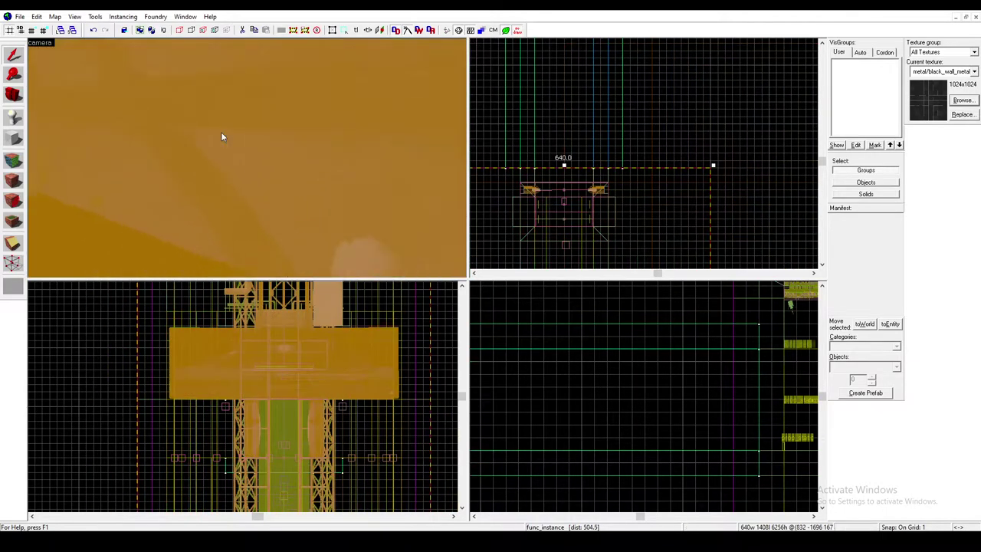
Step: Examine from outside how the corridor meets the departure elevator's entrance
key("s")
key("a")
key("w")
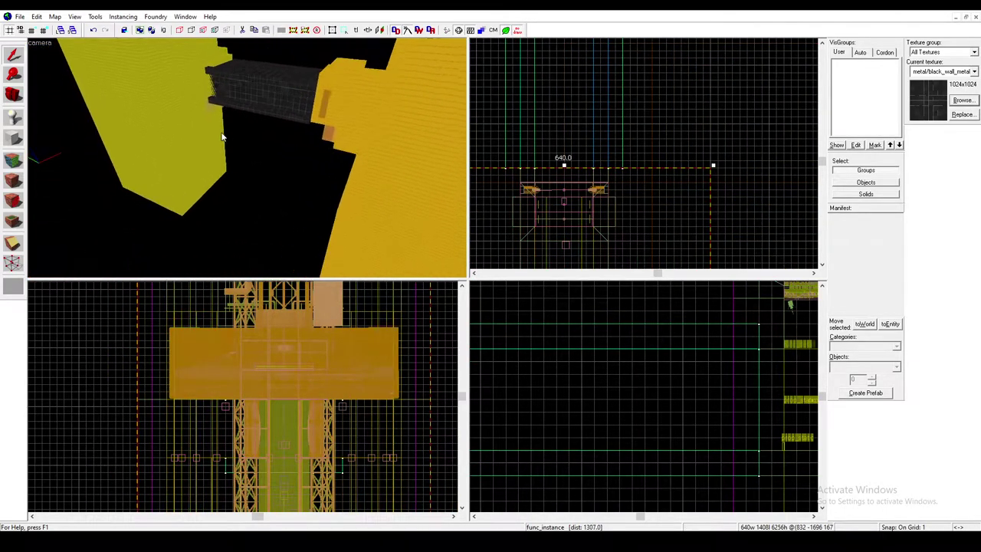
key("a")
key("w")
key("w")
key("d")
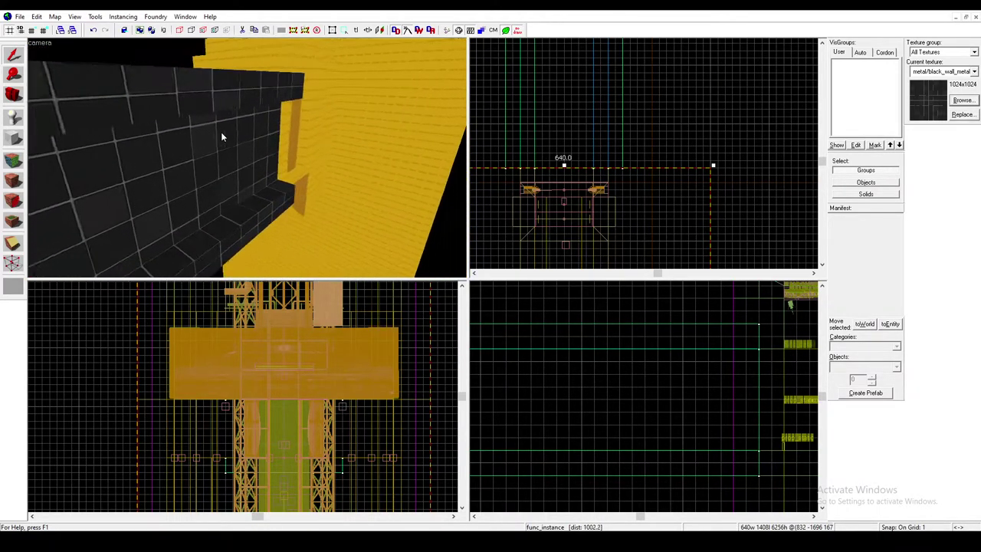
key("w")
key("s")
key("z")
Step: Duplicate the departure elevator's base instance at the same position
scroll(550, 132, "down", 10)
middle_click_drag(537, 206, 576, 159)
scroll(581, 151, "up", 6)
left_click_drag(600, 119, 611, 119)
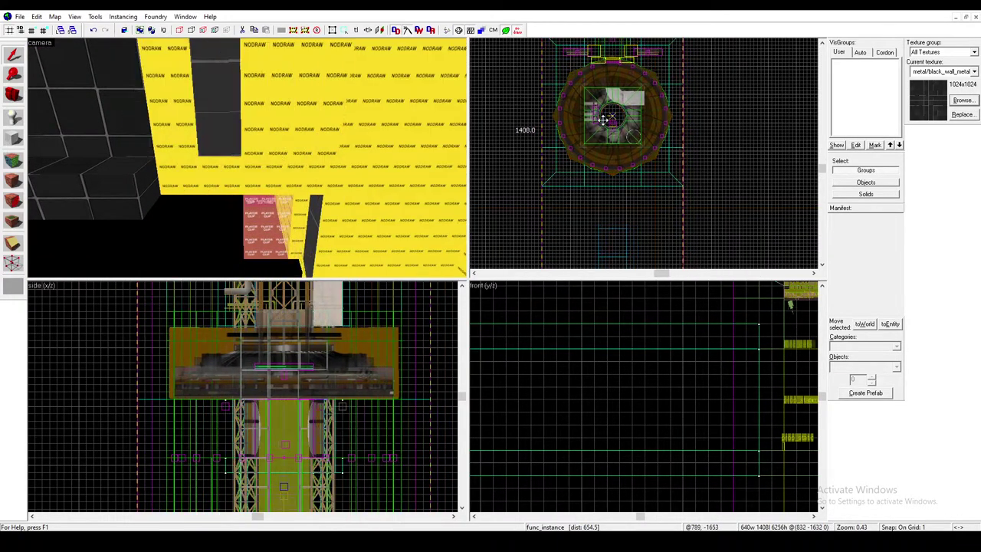
Step: Set the duplicated instance's VMF file to departure_elevator_a4_logic.vmf and apply the change
left_click(319, 119)
key("alt+Return")
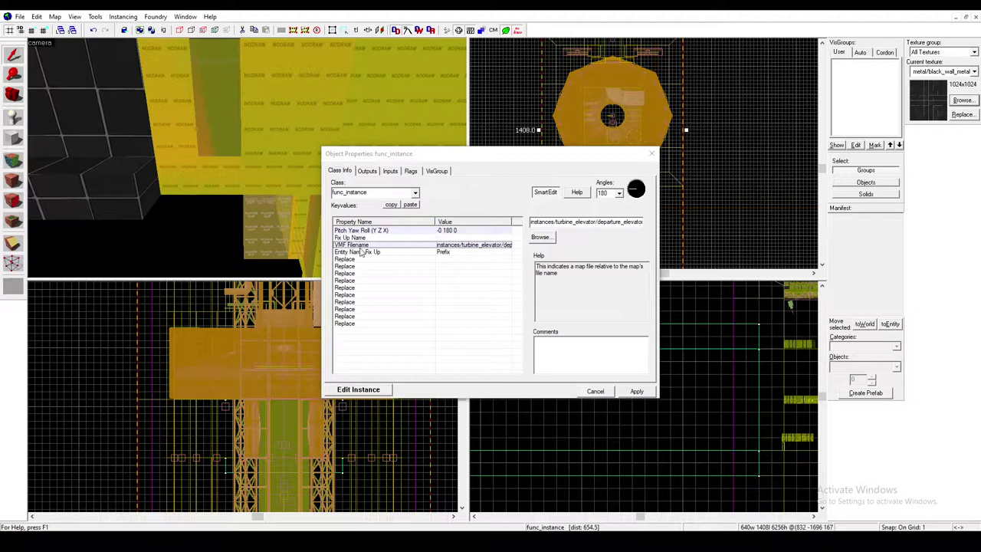
double_click(358, 246)
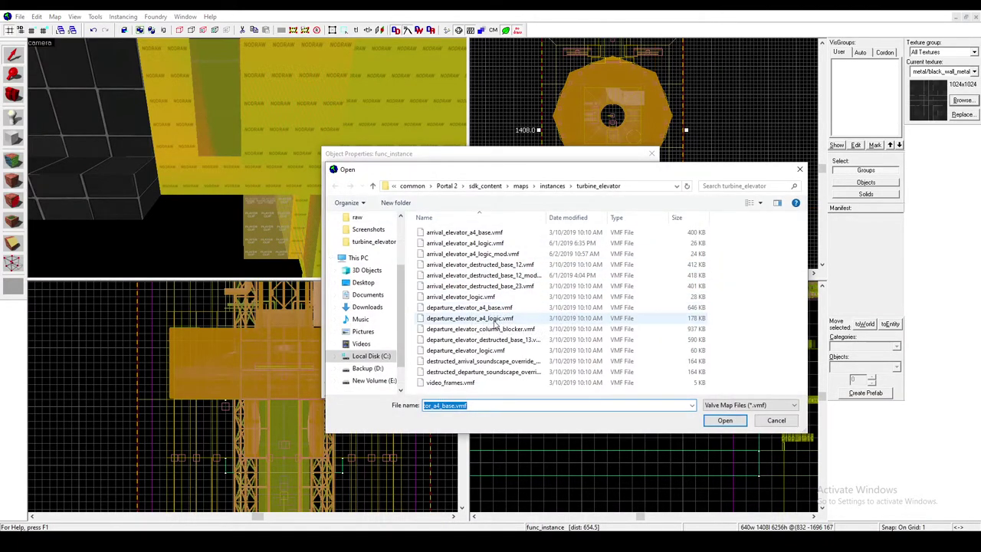
double_click(500, 318)
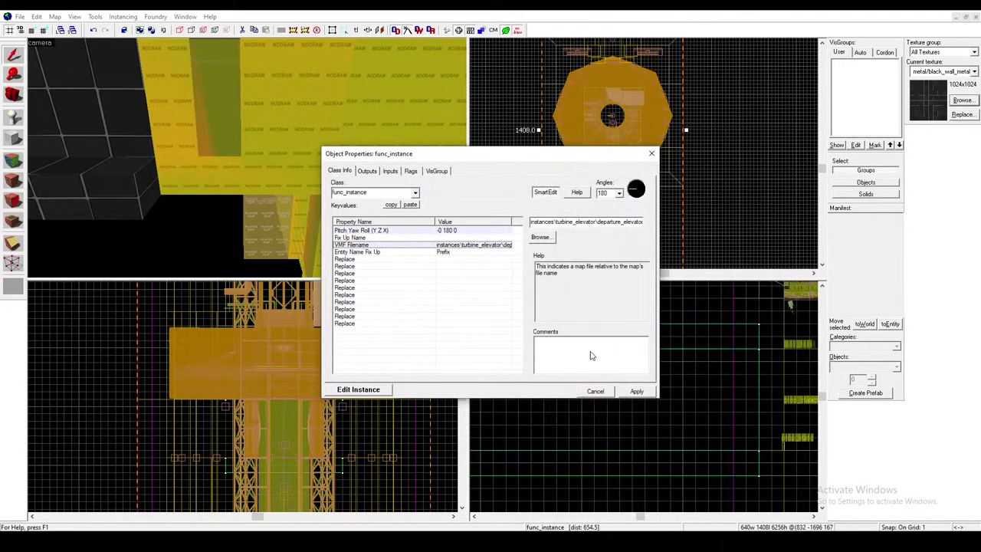
left_click(621, 392)
left_click(604, 394)
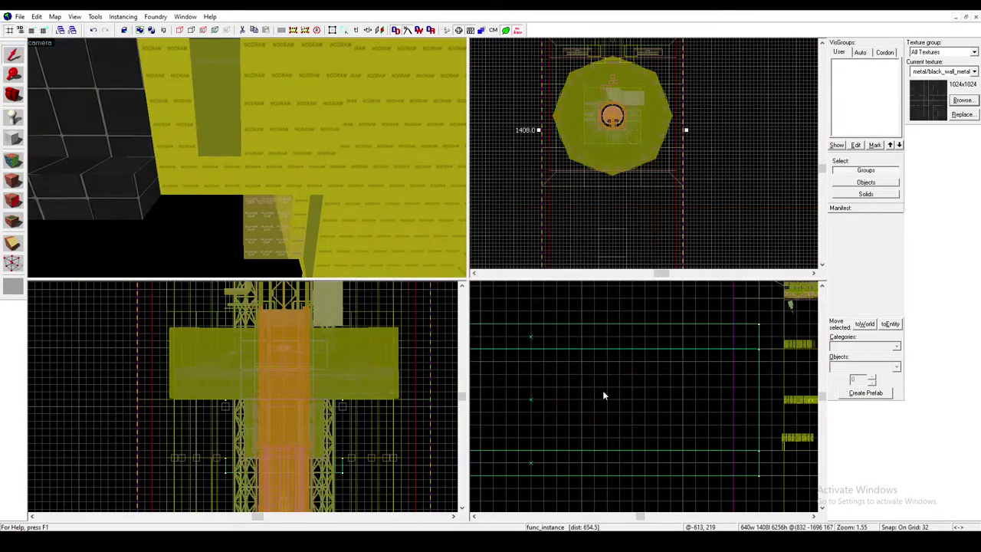
Step: Examine the inside of the departure elevator and the corridor that joins the two elevators
key("z")
key("s")
key("z")
key("w")
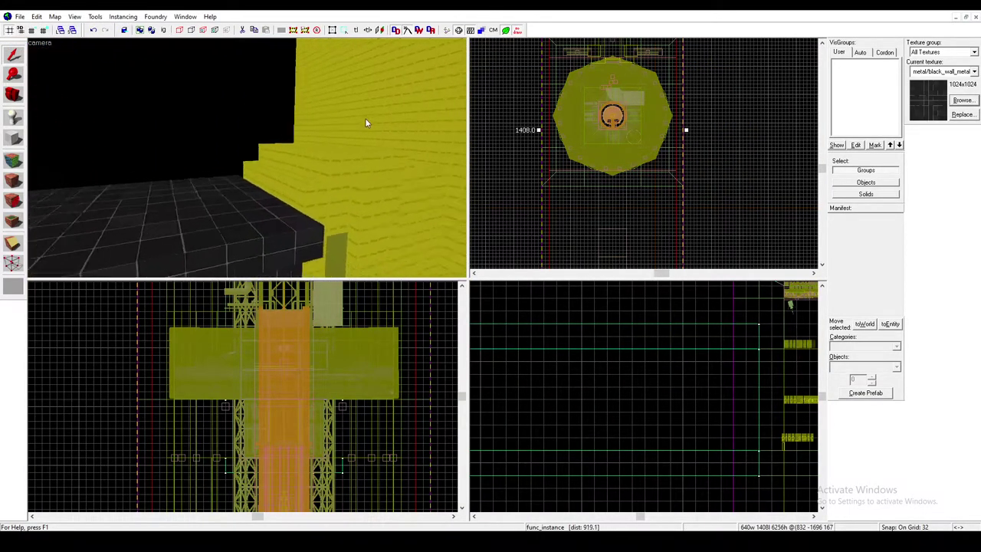
key("w")
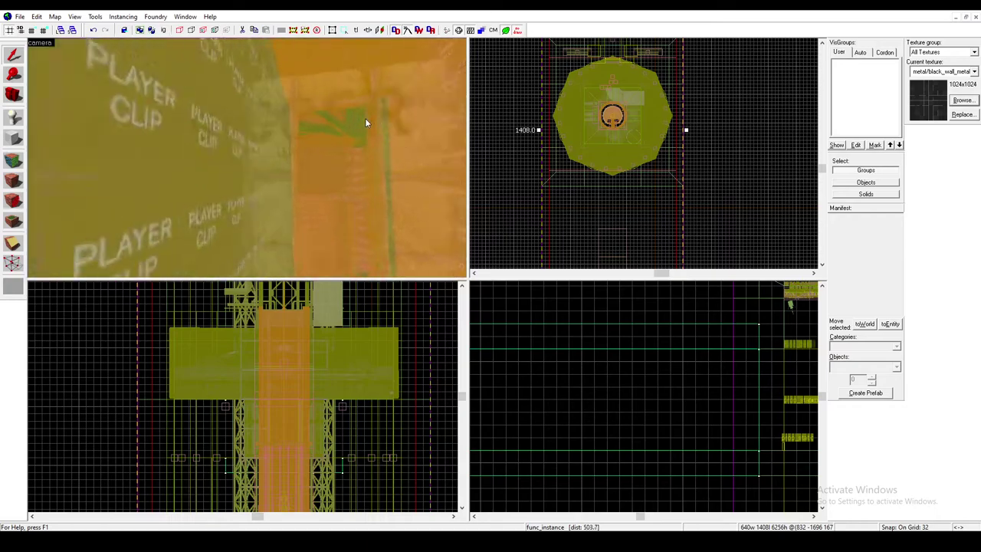
key("w")
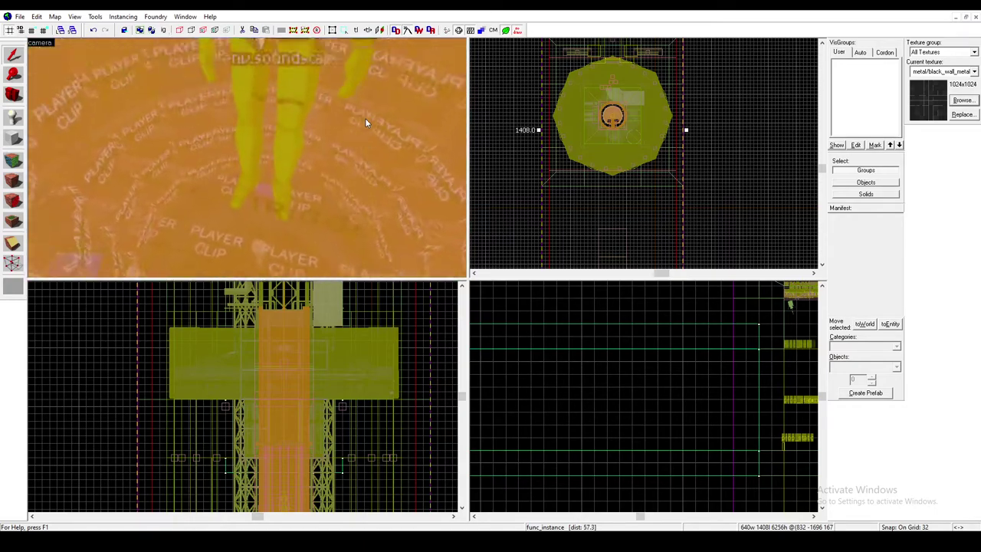
key("w")
key("w")
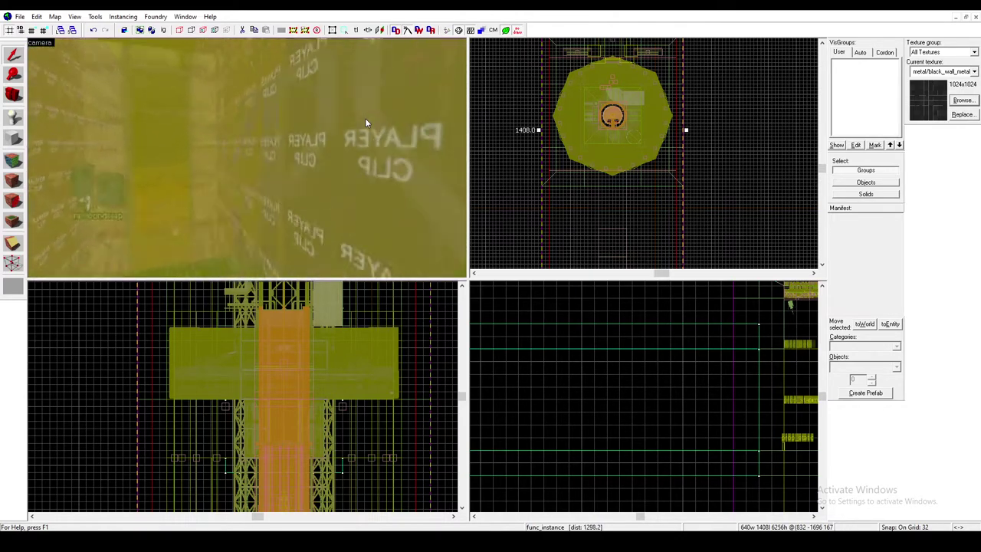
key("w")
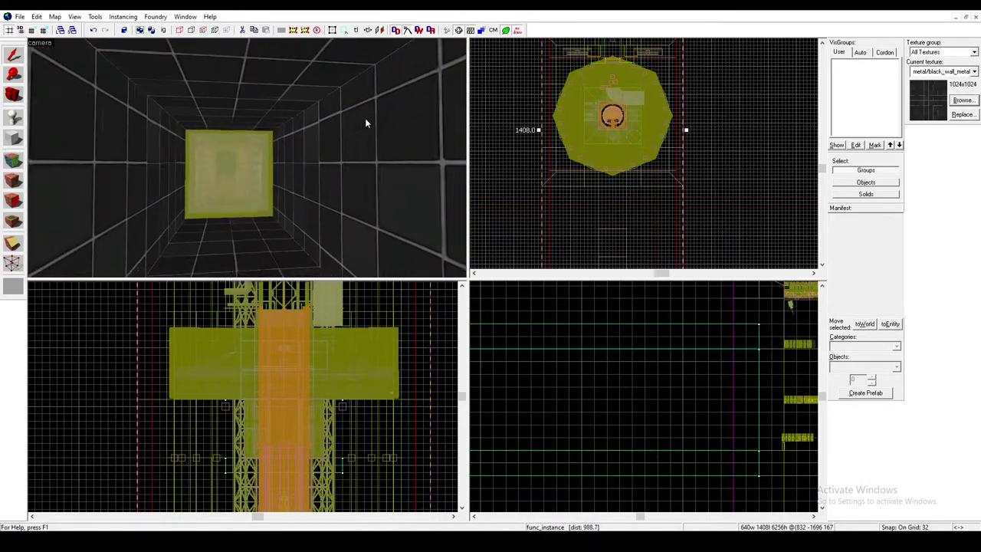
Step: Place a light entity on the corridor floor and raise it to about the middle of the corridor's height
key("z")
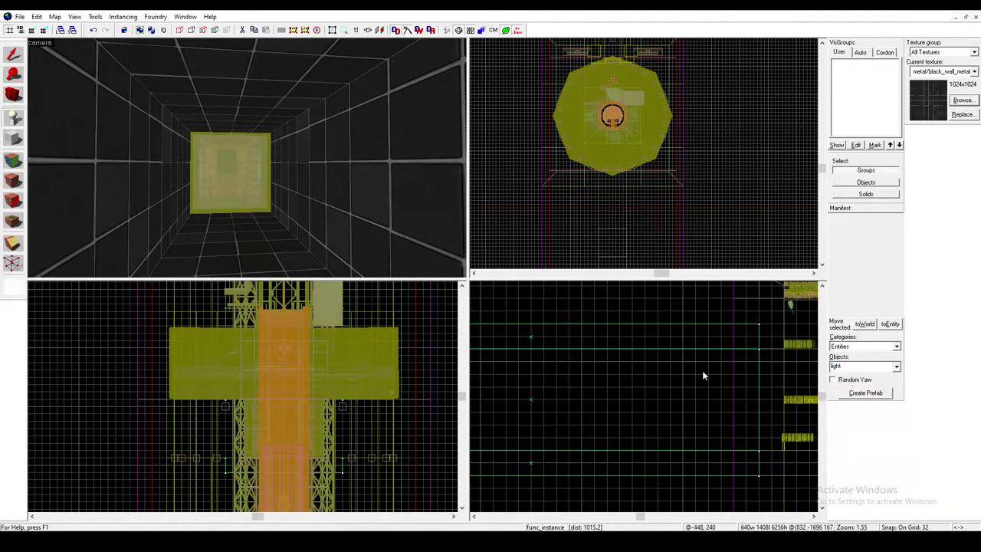
left_click(239, 260)
key("s")
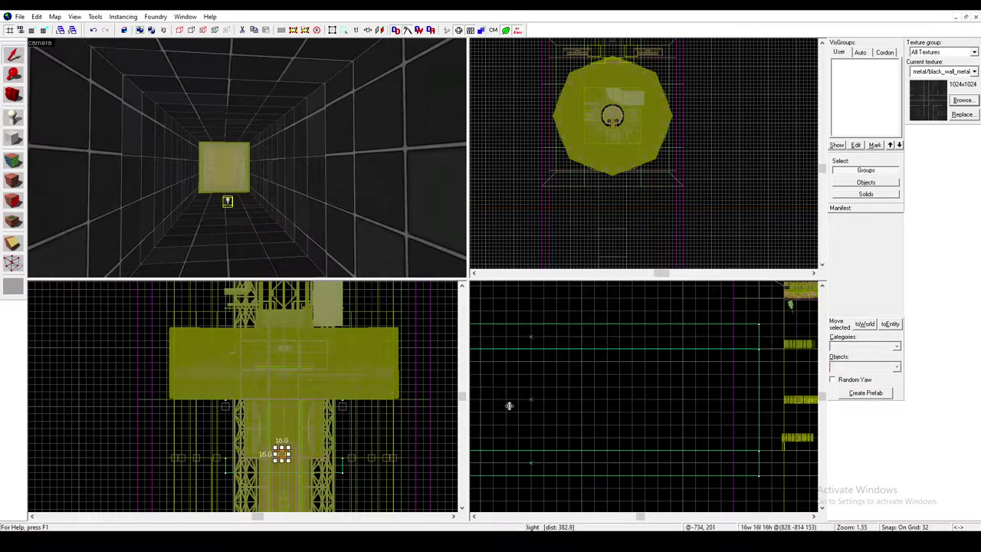
scroll(519, 442, "down", 9)
scroll(558, 443, "up", 10)
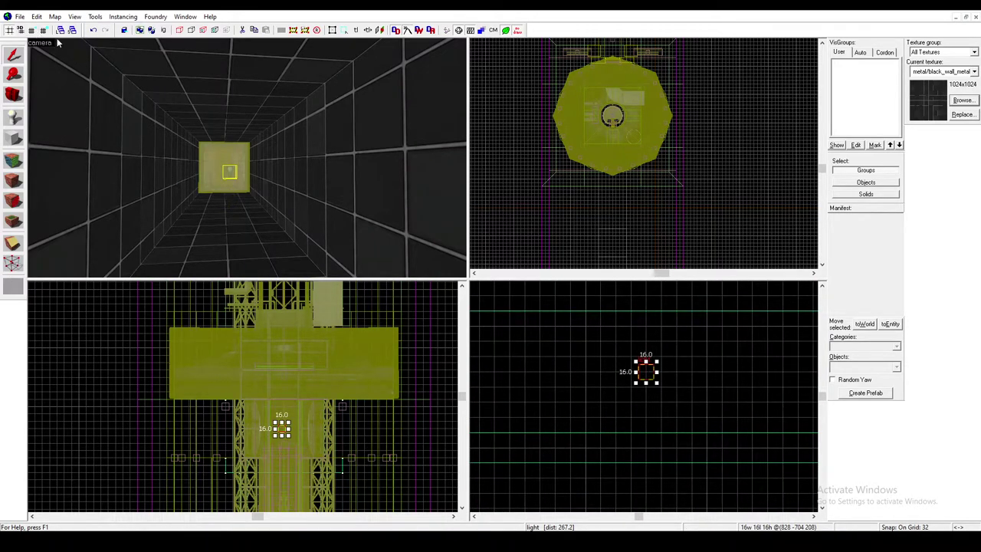
Step: Compile the map with BSP, VIS and RAD all at Normal, keeping the option not to run the game after compiling
left_click(20, 16)
left_click(50, 145)
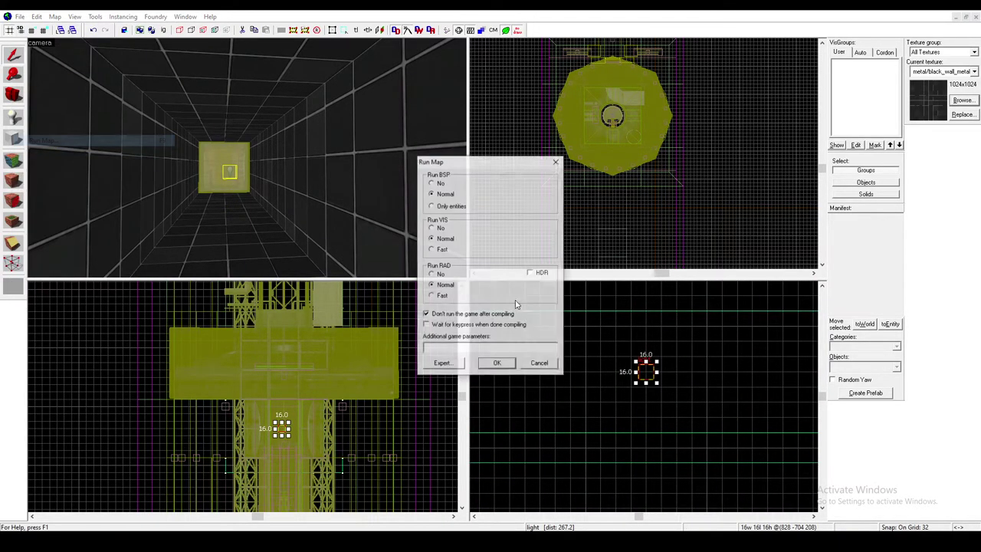
left_click(505, 365)
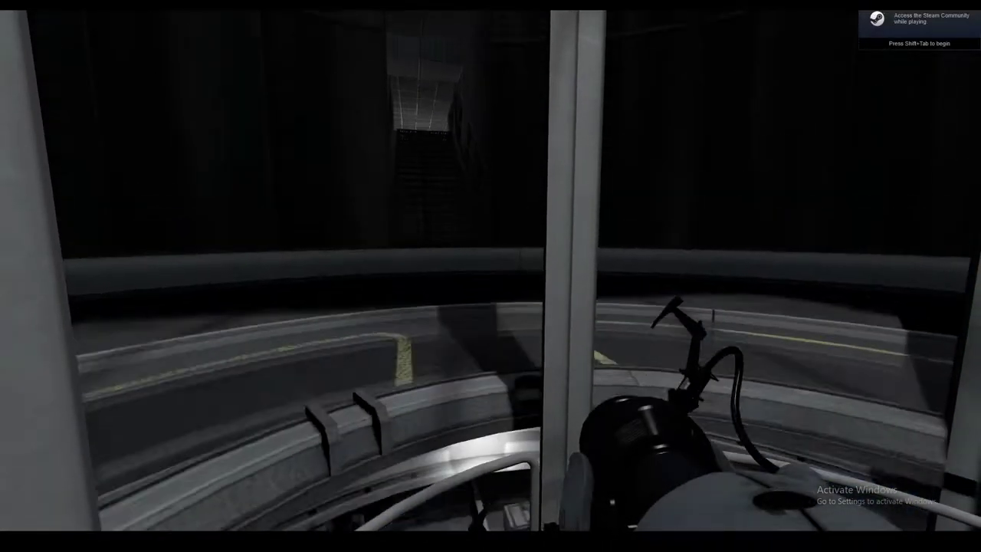
Step: Playtest the compiled map in Portal 2 from the arrival elevator through the corridor into the departure elevator, and exit to the main menu
key("w")
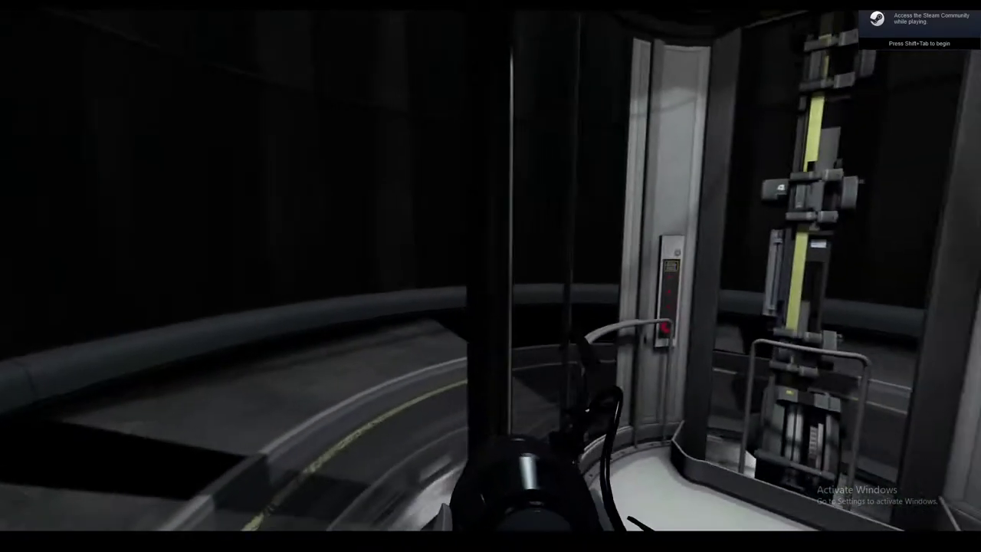
key("w")
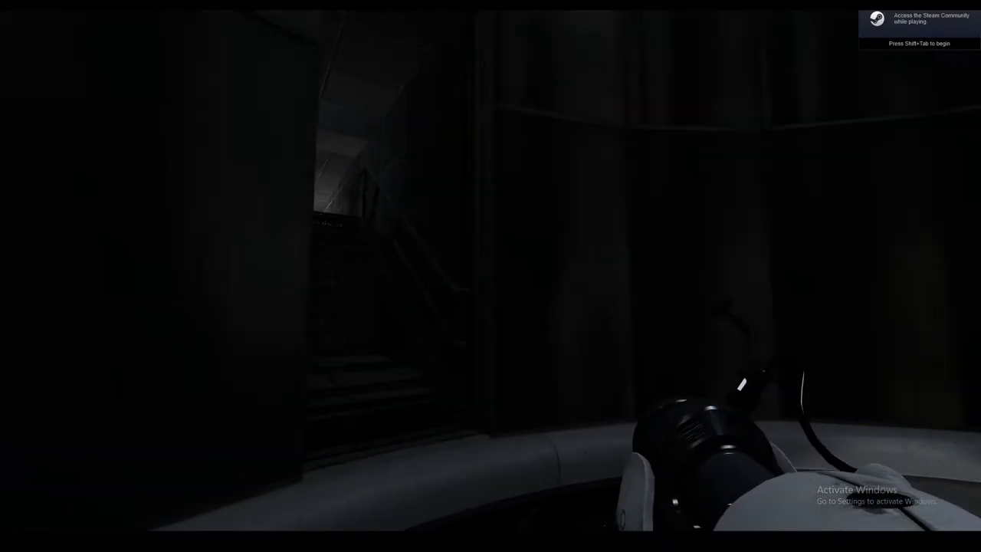
key("w")
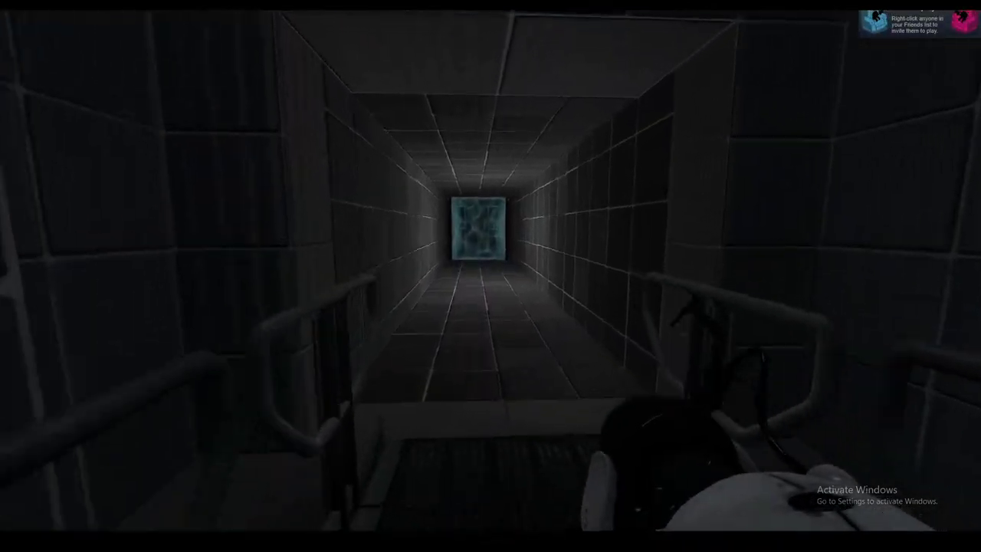
key("s")
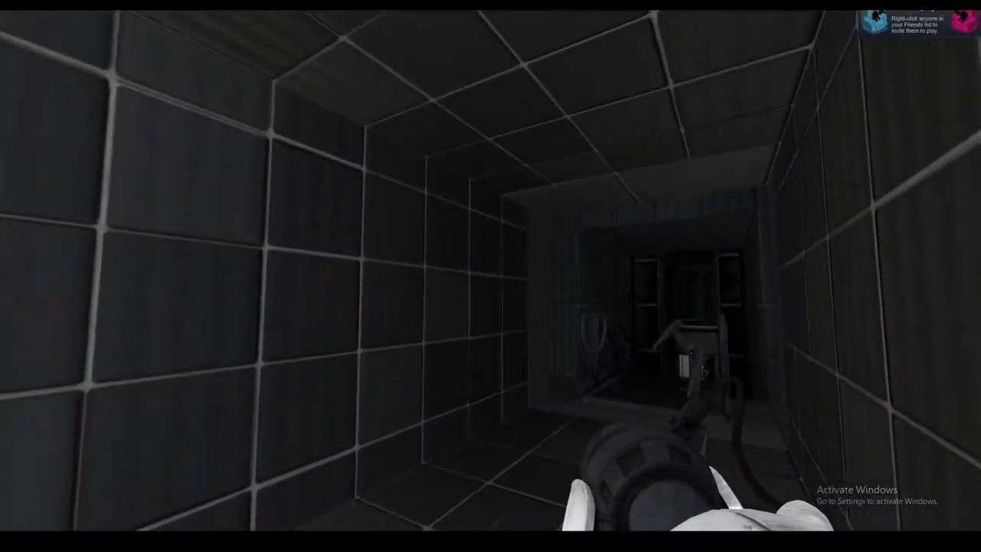
key("w")
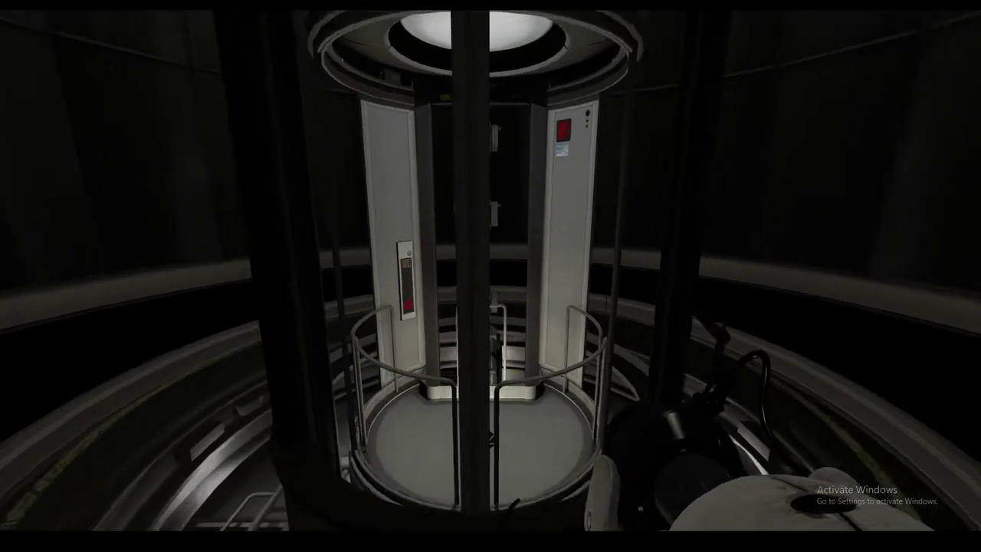
key("w")
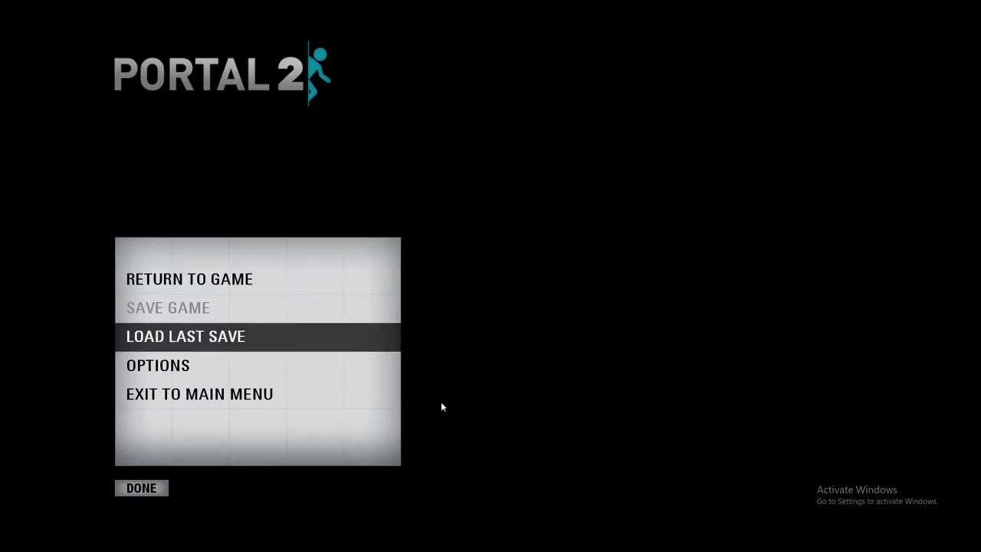
left_click(338, 395)
left_click(159, 481)
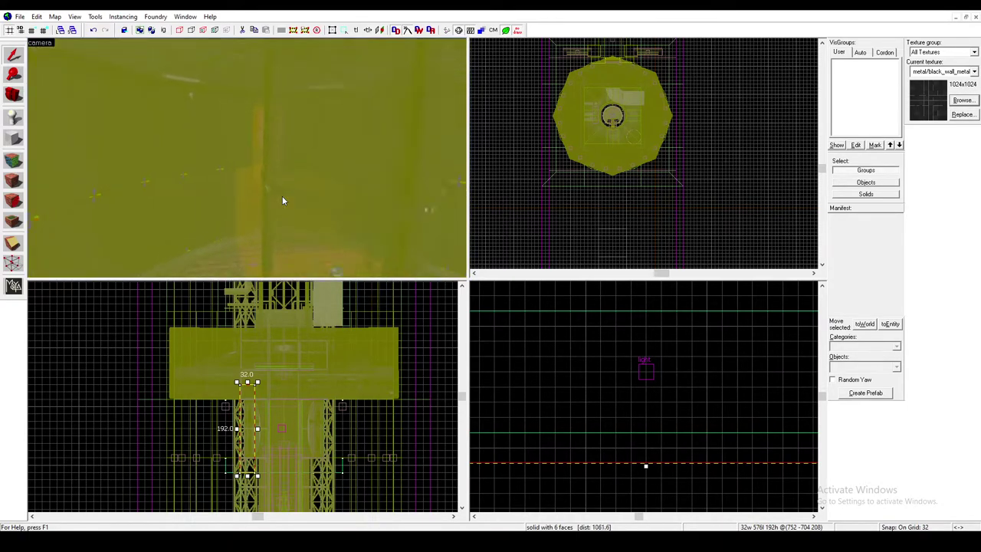
Step: Open the properties of the arrival elevator's func_instance in Hammer and check its outputs
key("w")
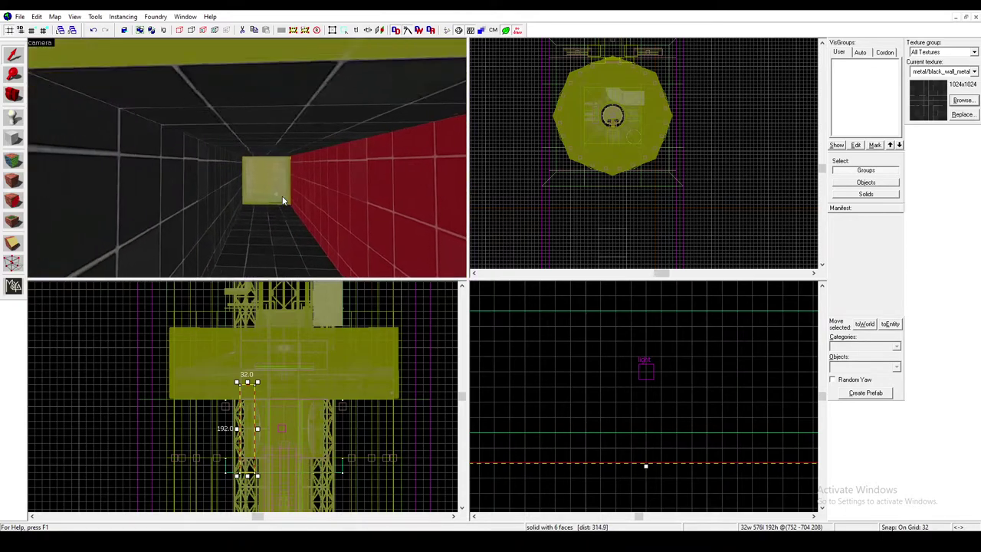
key("w")
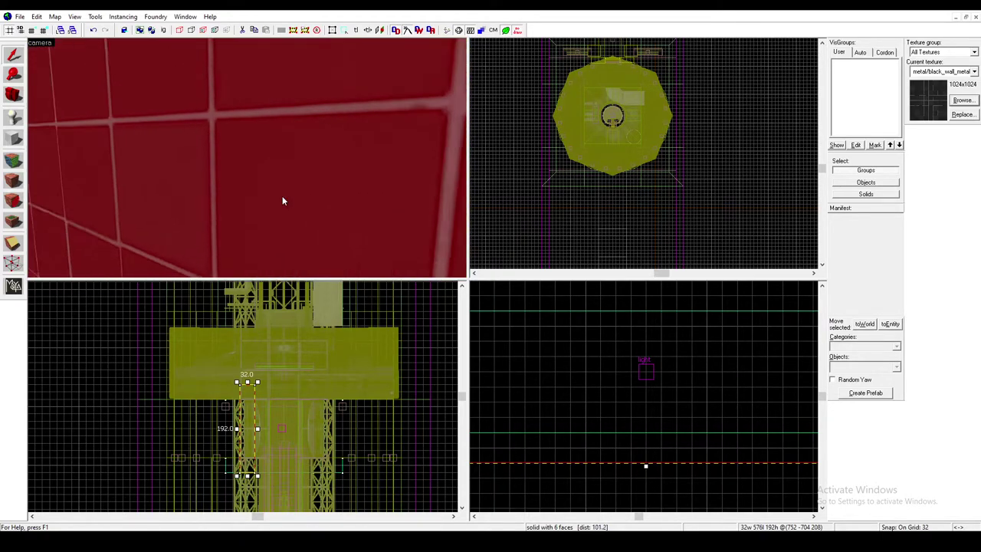
key("w")
left_click(247, 160)
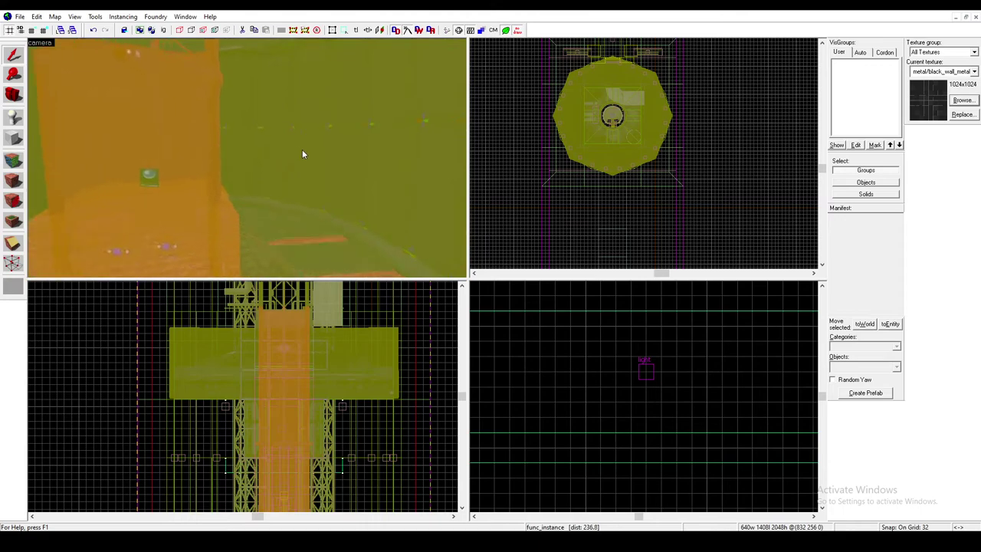
double_click(304, 153)
left_click(158, 182)
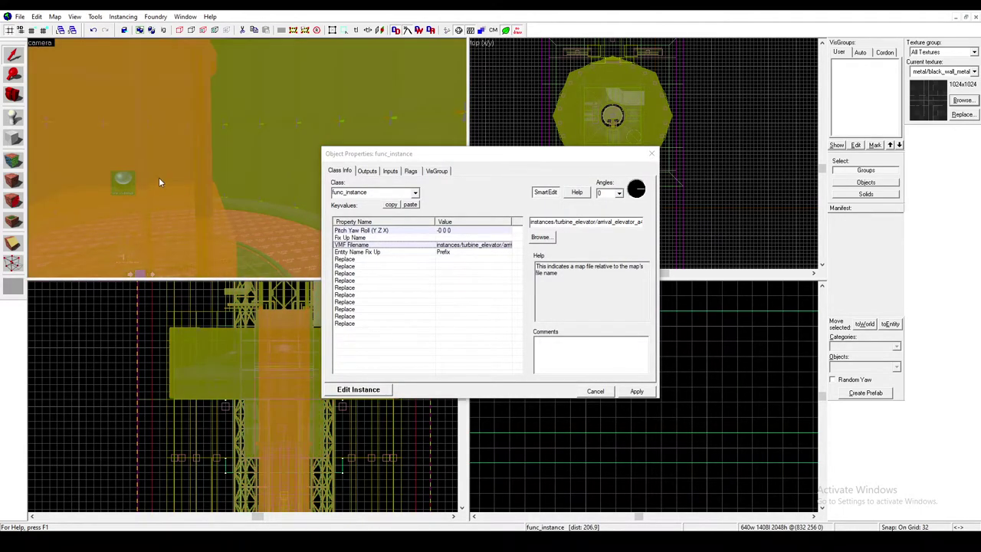
left_click(368, 171)
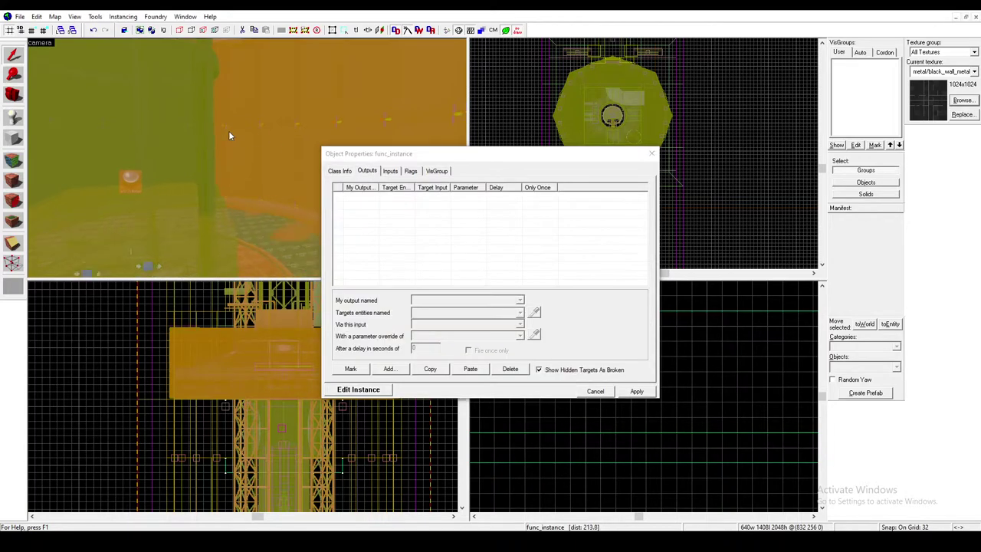
Step: Compare the class info and VMF file names of the overlapping arrival elevator instances
left_click(341, 171)
type("w")
left_click(161, 158)
key("w")
key("w")
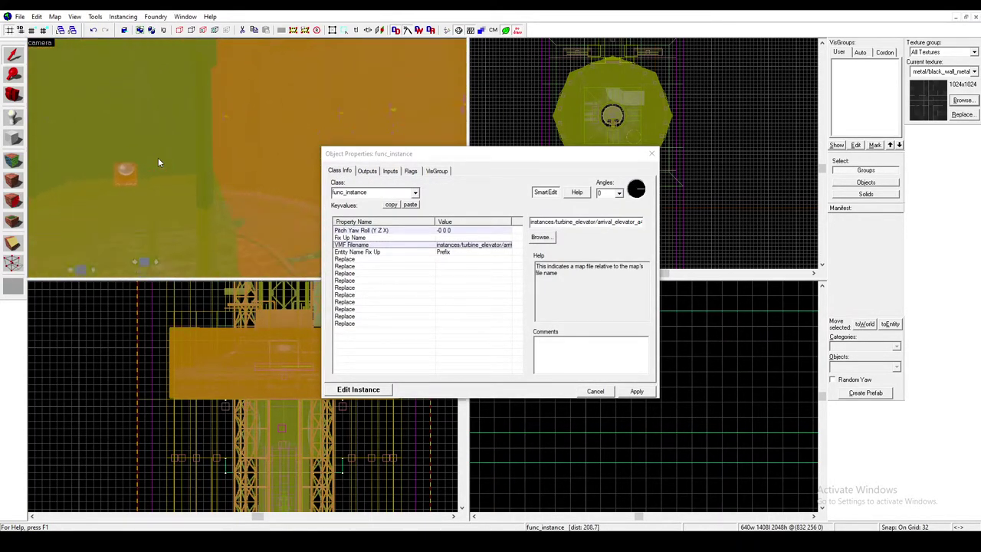
key("a")
key("z")
left_click(180, 158)
key("z")
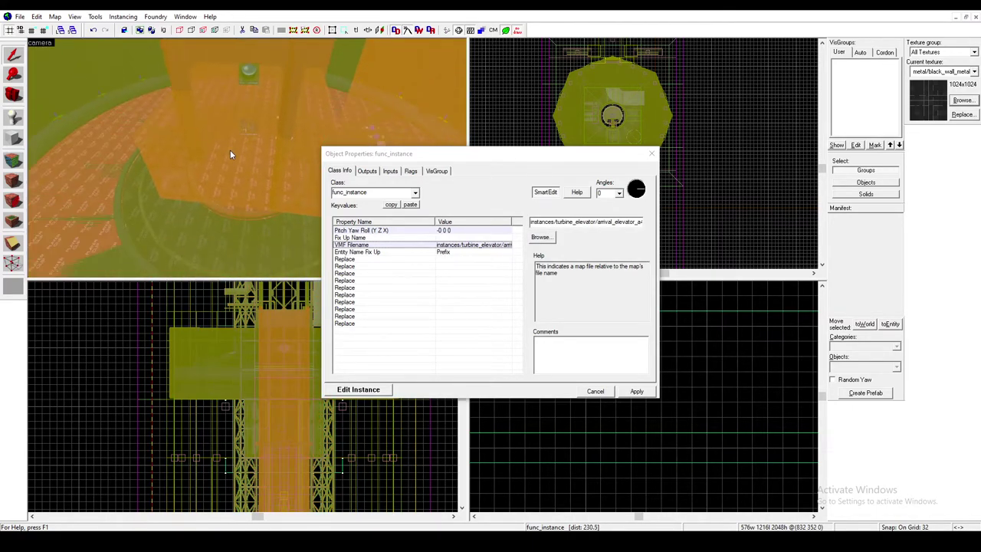
Step: Compare the class info and VMF file names of the overlapping departure elevator instances
key("w")
key("w")
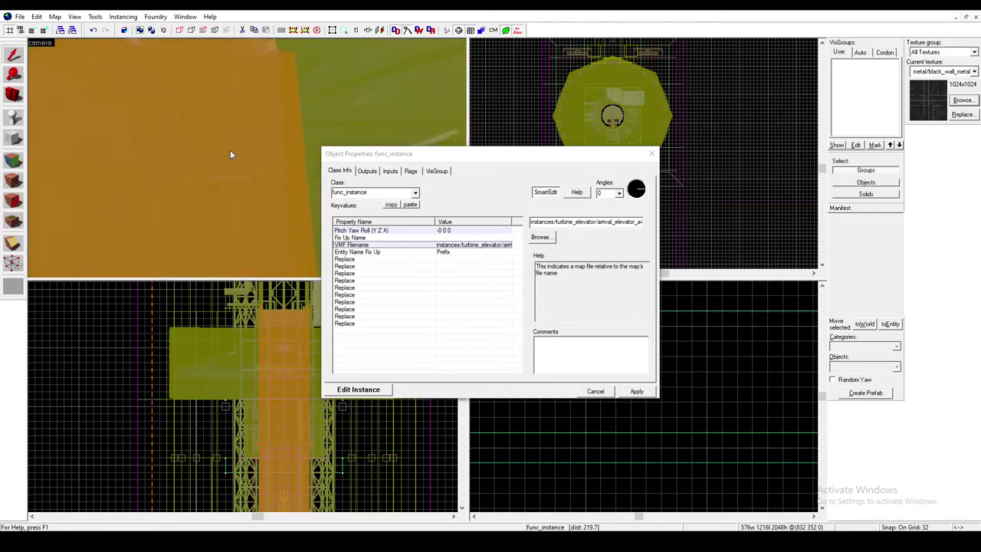
key("w")
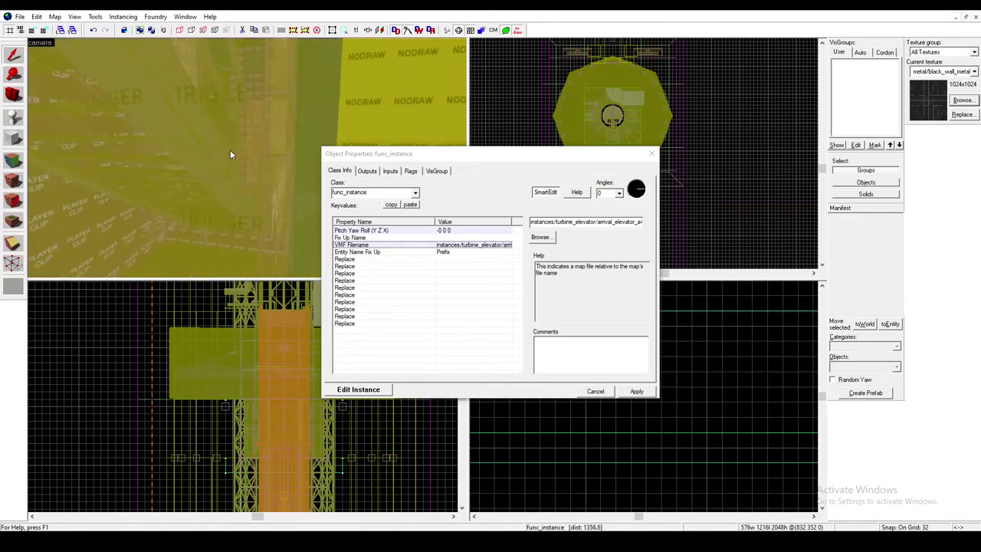
key("w")
key("z")
left_click(239, 161)
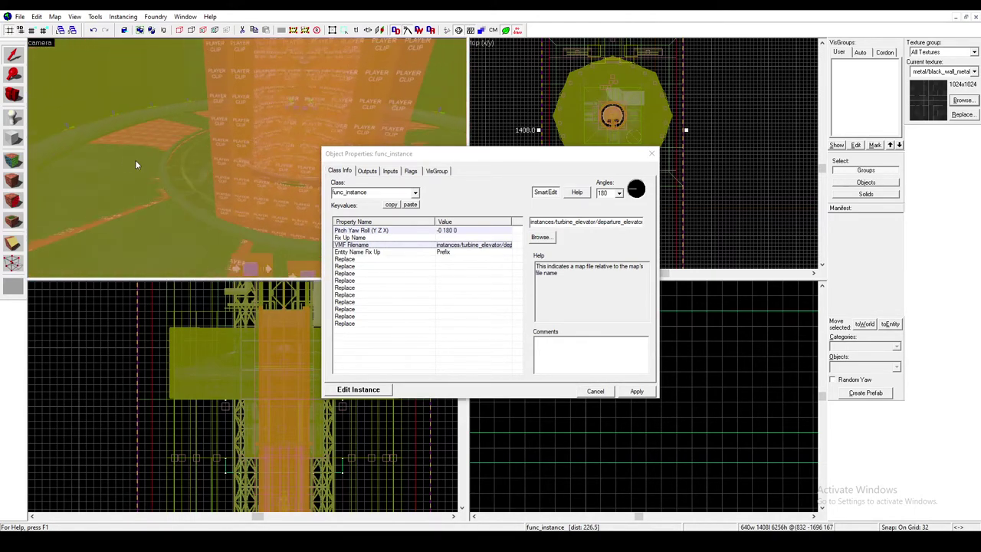
left_click(107, 154)
left_click(272, 114)
left_click(93, 102)
key("z")
key("w")
key("w")
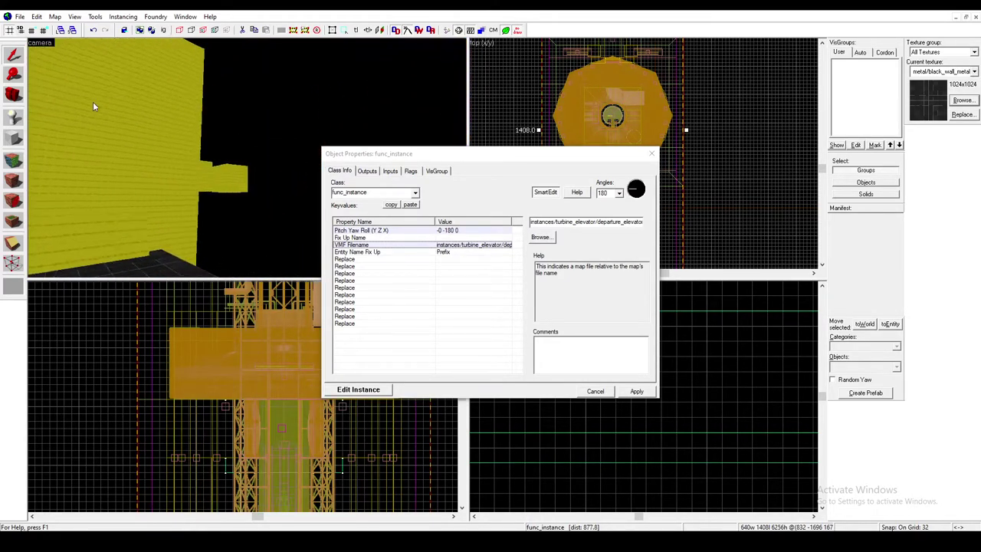
Step: Inspect the $departure_video and $arrival_video keyvalues of the arrival_departure_transition instance
key("z")
left_click(205, 170)
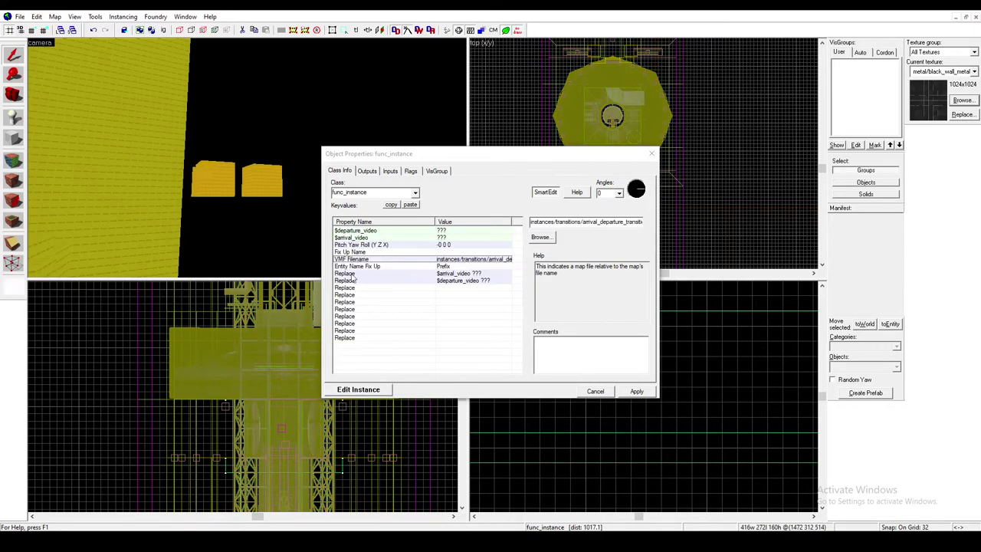
left_click(365, 231)
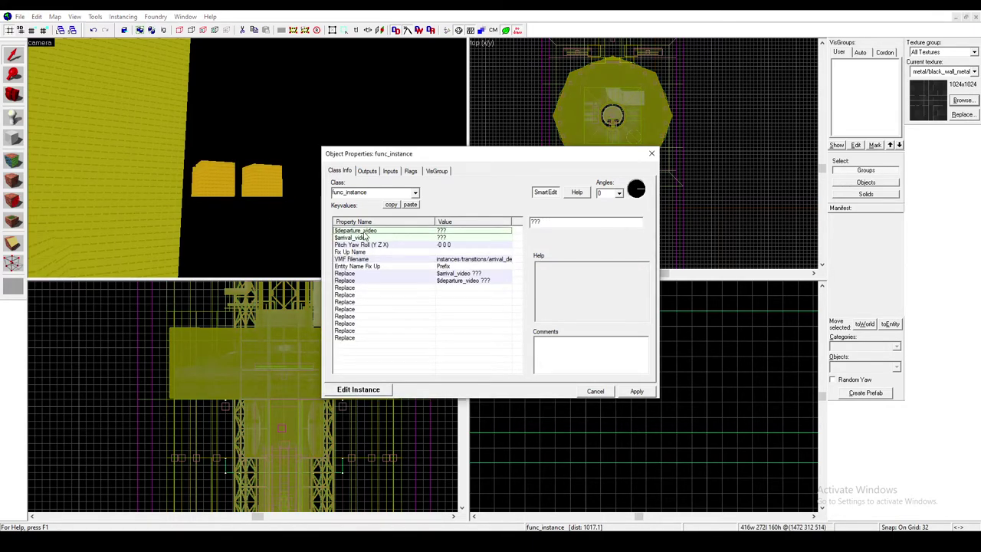
left_click(367, 237)
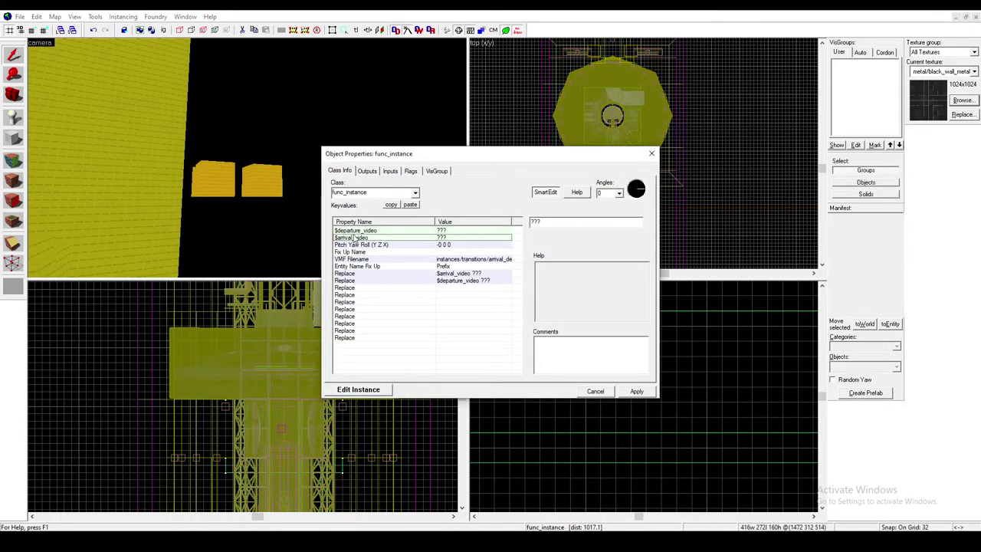
left_click(369, 238)
left_click(372, 231)
left_click(390, 238)
key("alt+Tab")
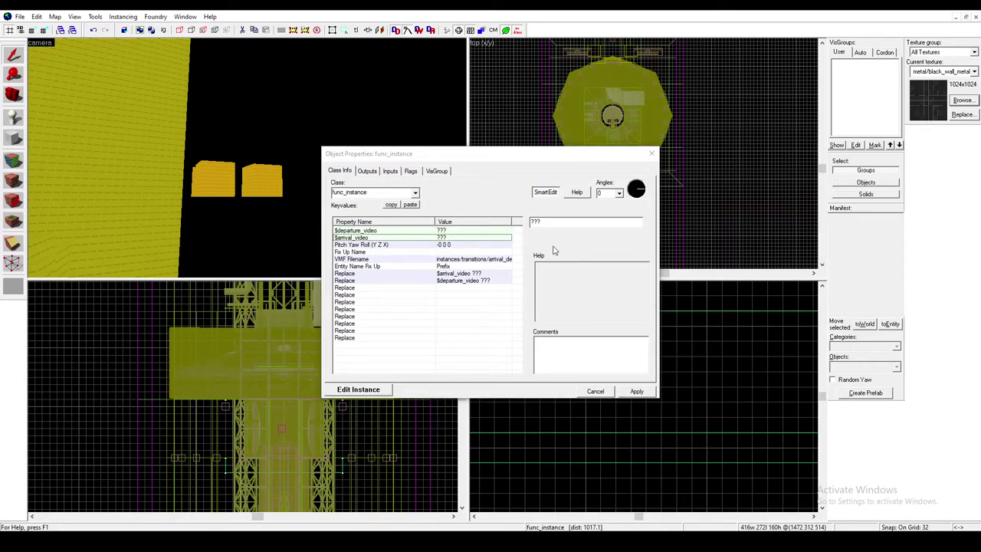
left_click(235, 241)
key("z")
key("w")
key("w")
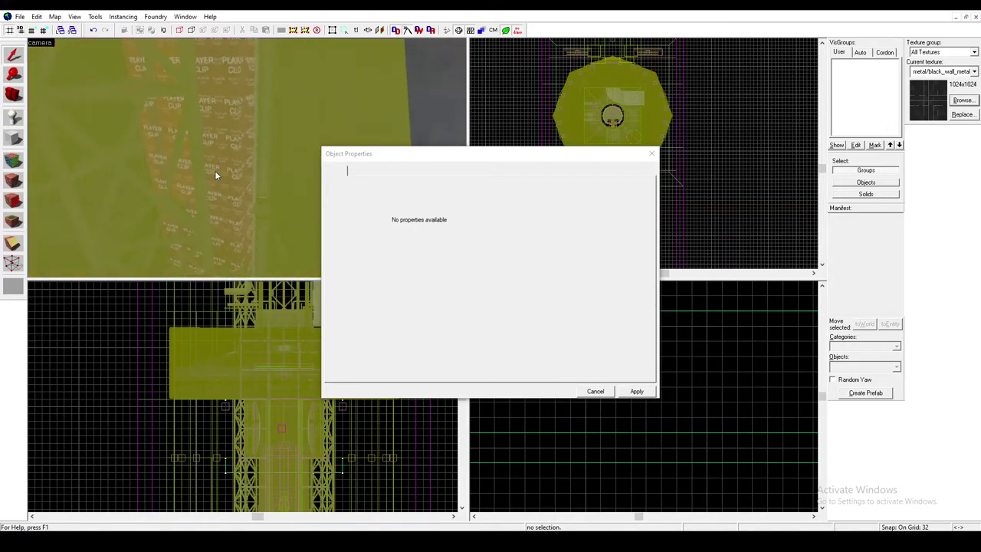
key("s")
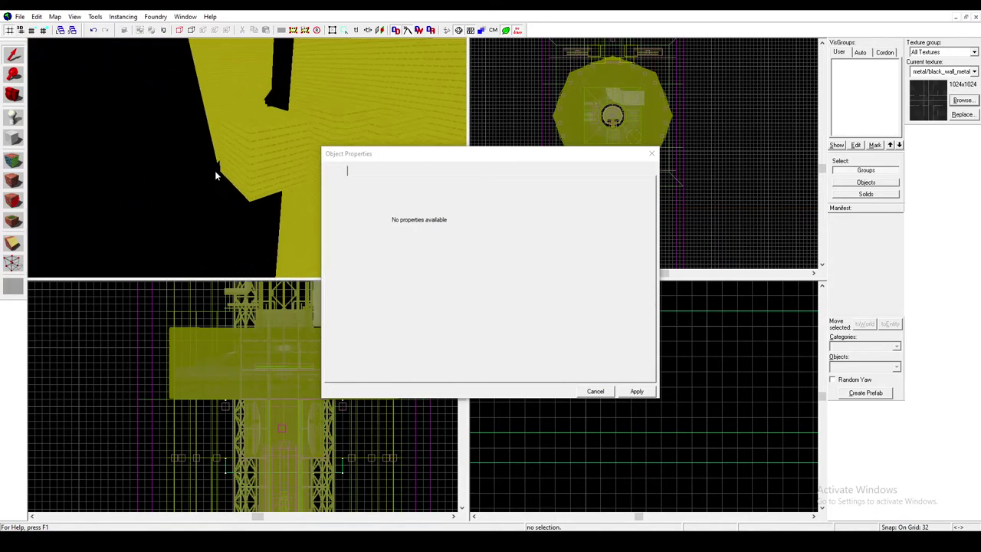
key("w")
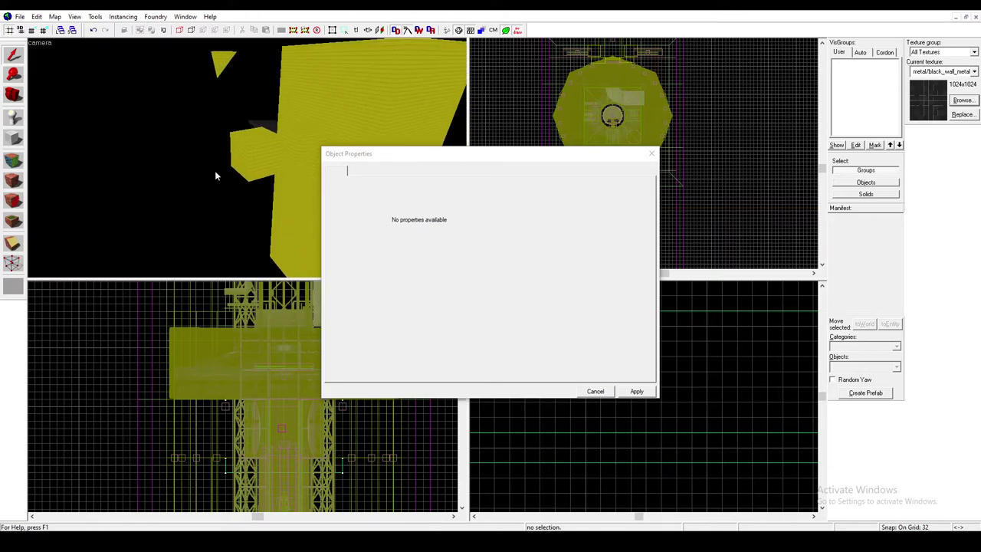